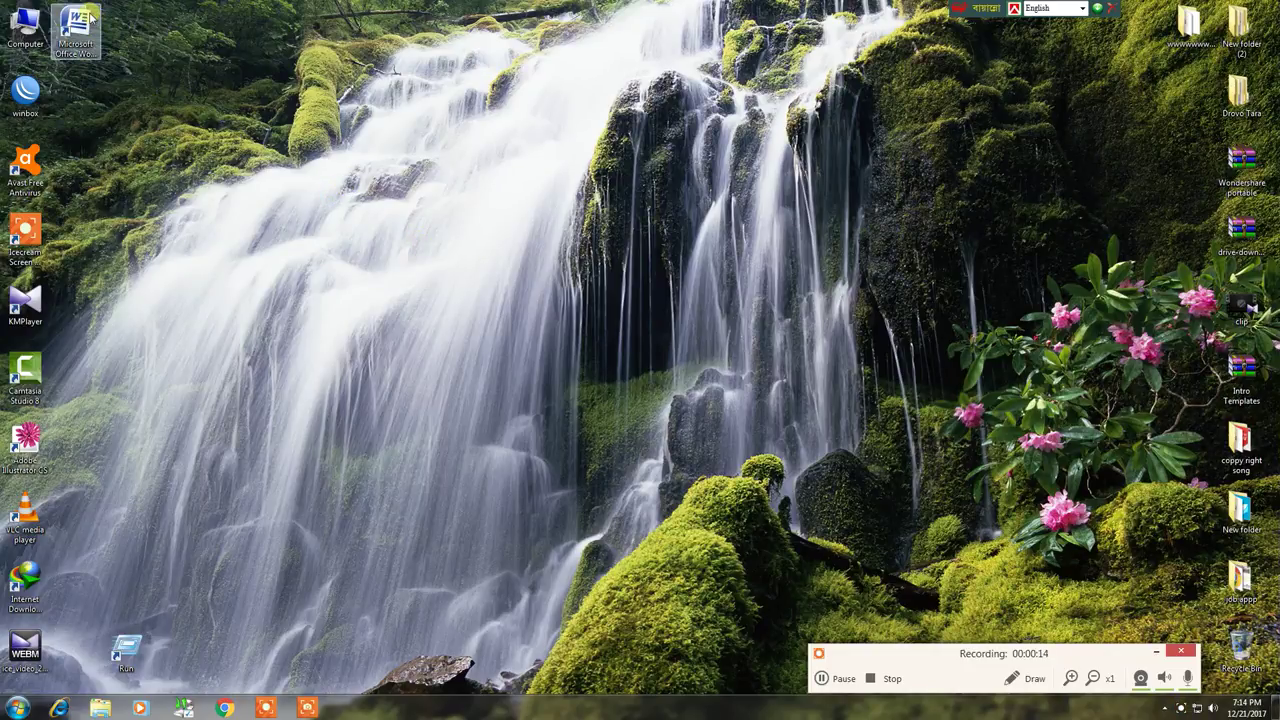
Launch Word 2007 from its desktop shortcut to get a blank document
left_click(1156, 652)
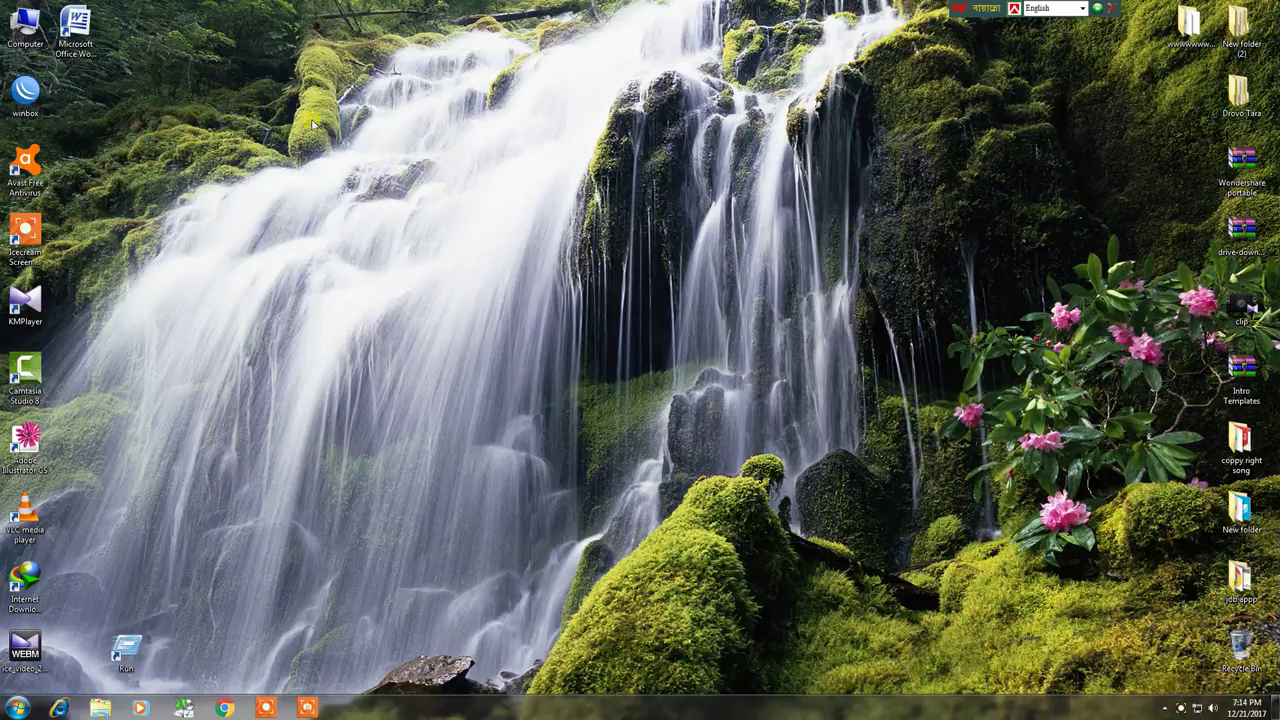
left_click(87, 13)
double_click(86, 12)
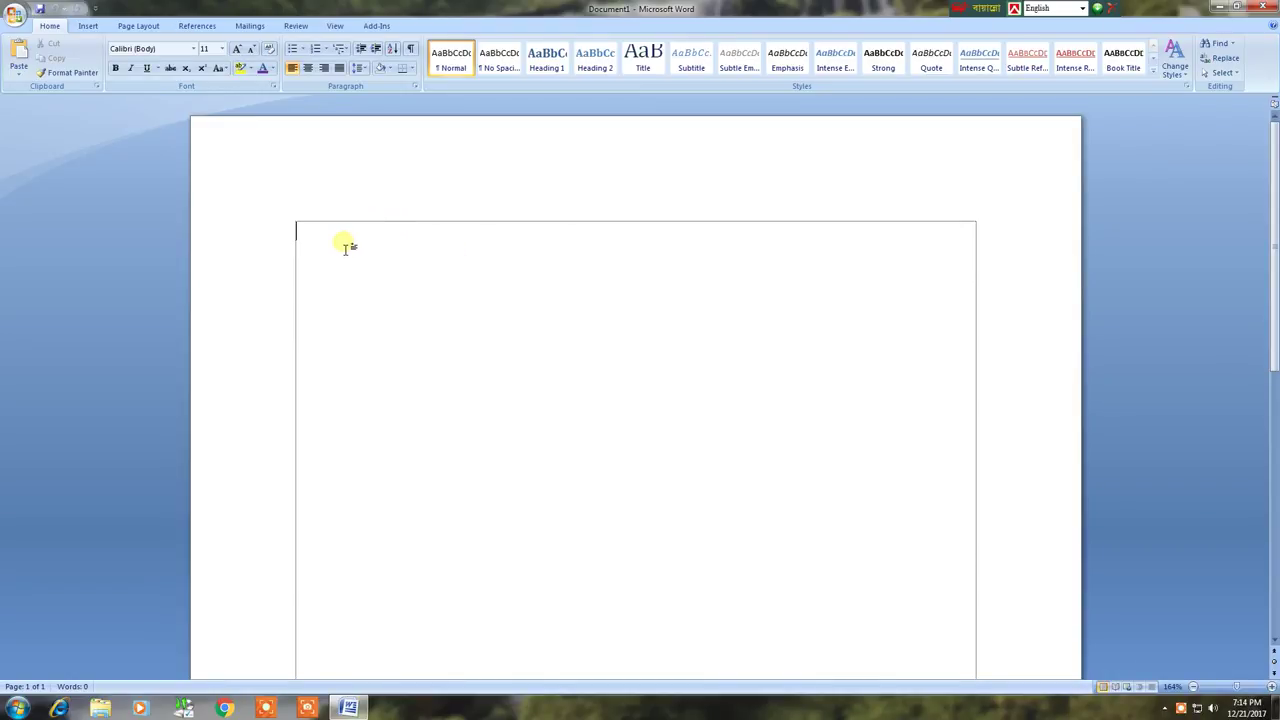
Set the document font to Times New Roman
scroll(403, 304, "up", 1)
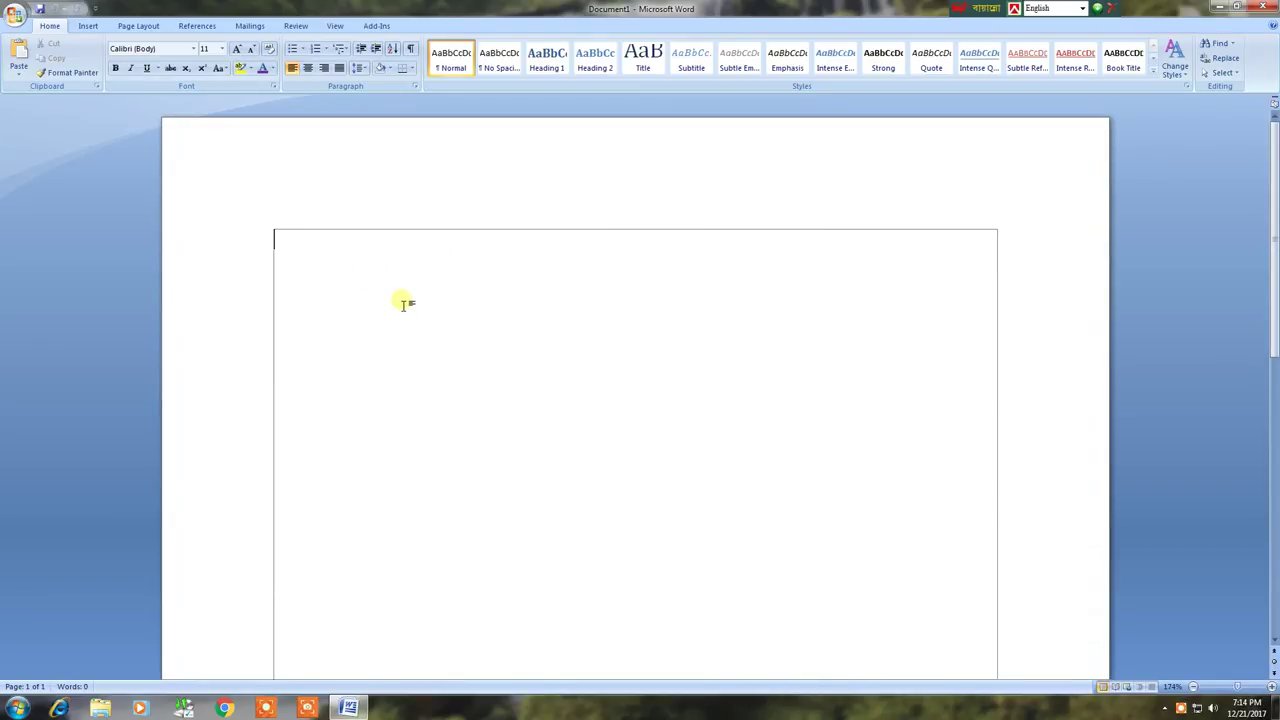
scroll(403, 304, "up", 2)
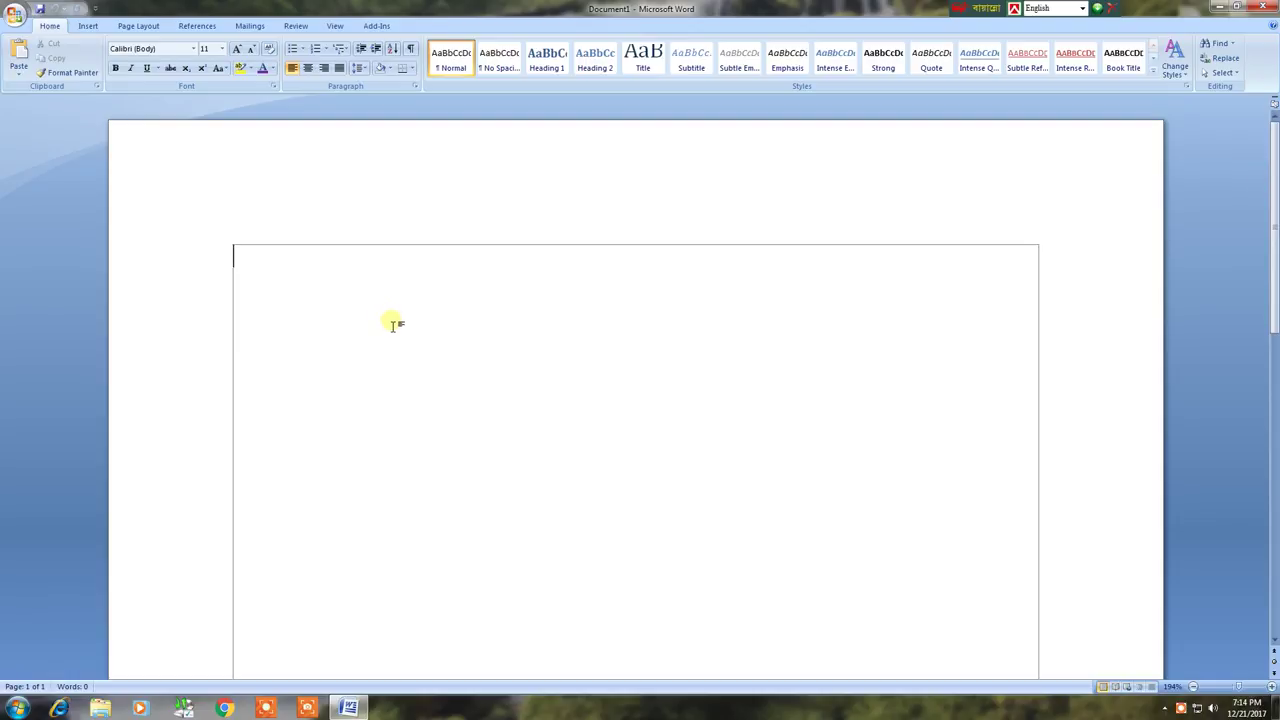
left_click(194, 49)
left_click(150, 123)
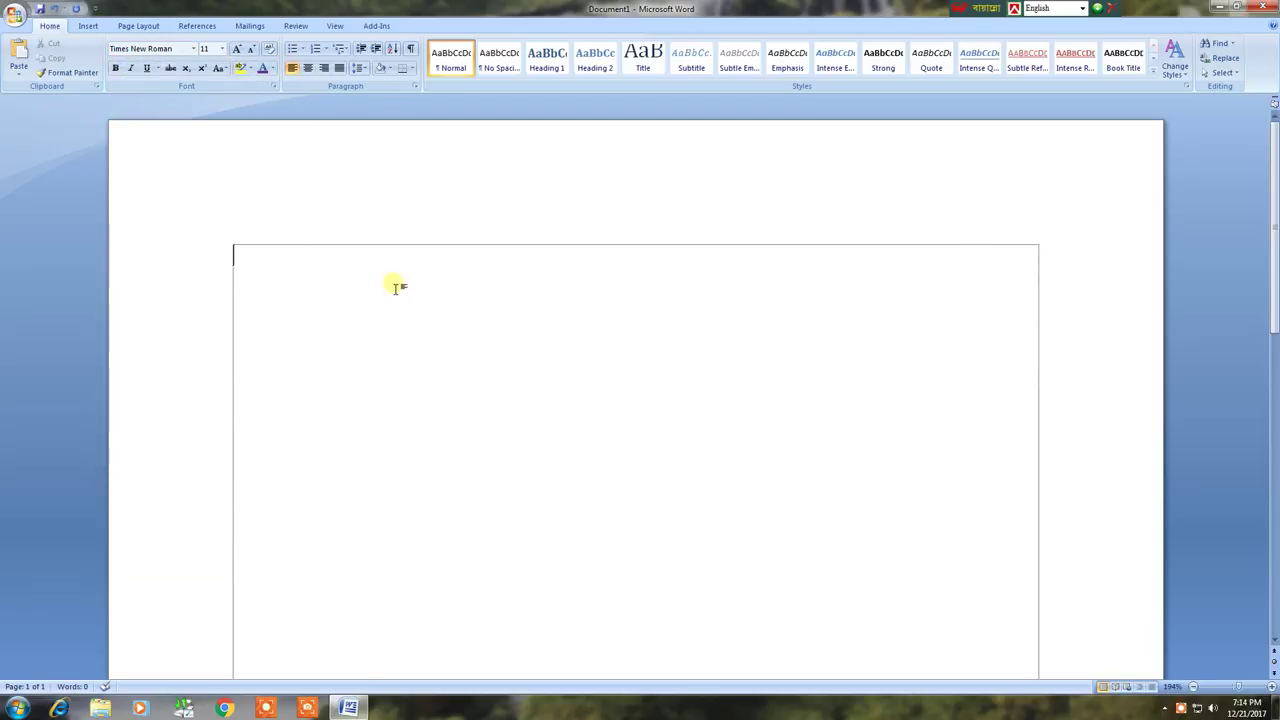
Type 'Bangladesh is the Degital Desh.', fixing degital to start with a capital D
type("Bangla")
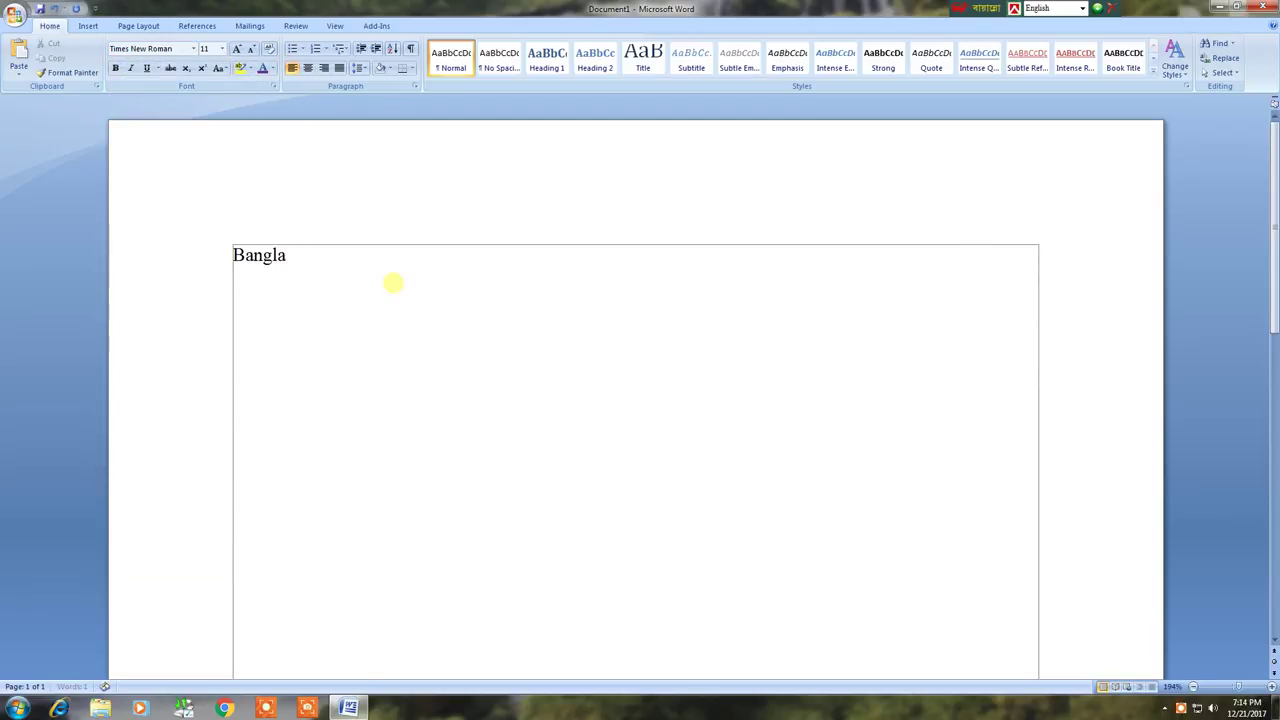
type("desh i")
type("s the ")
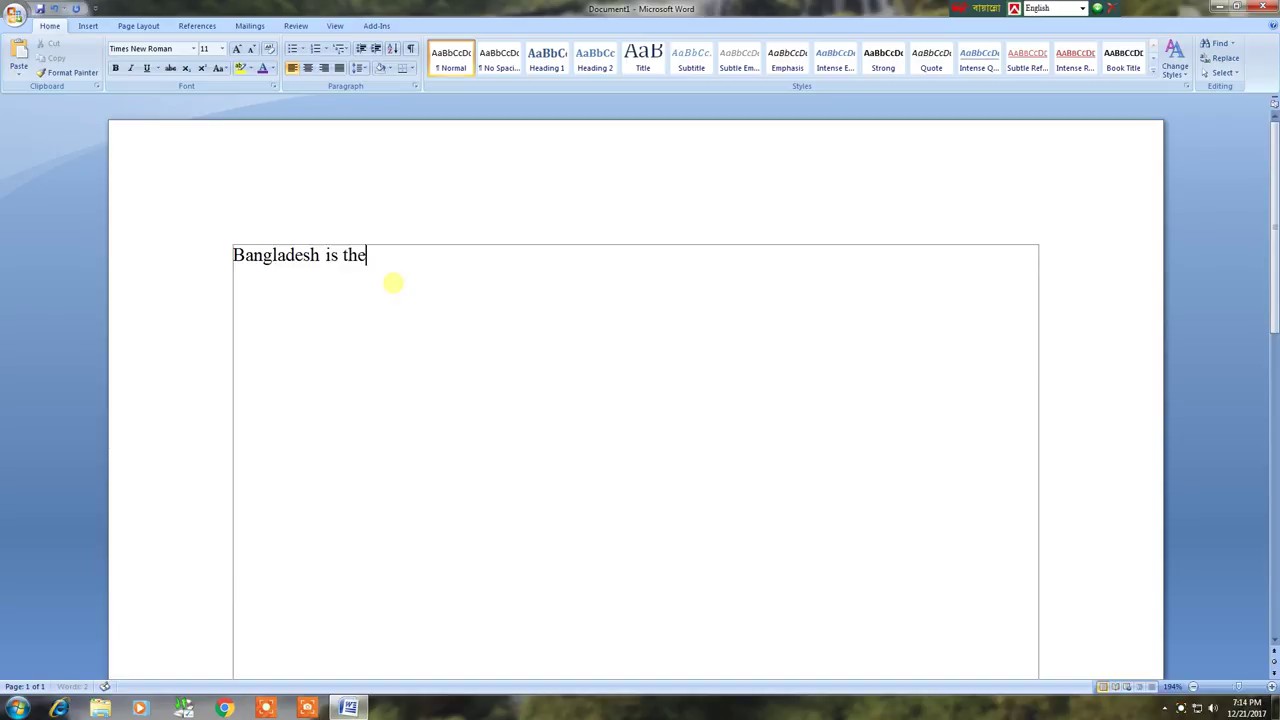
type("degital ")
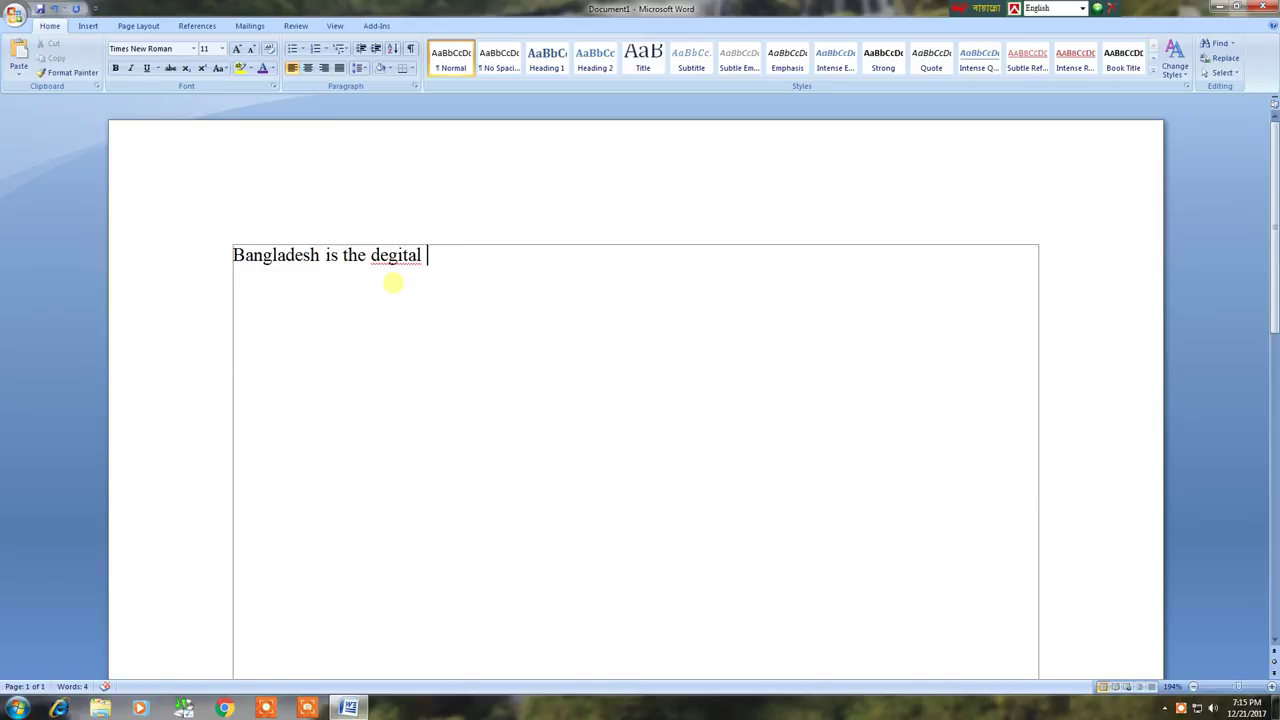
type("Desh")
key("Left")
key("shift+Left")
type("S")
key("BackSpace")
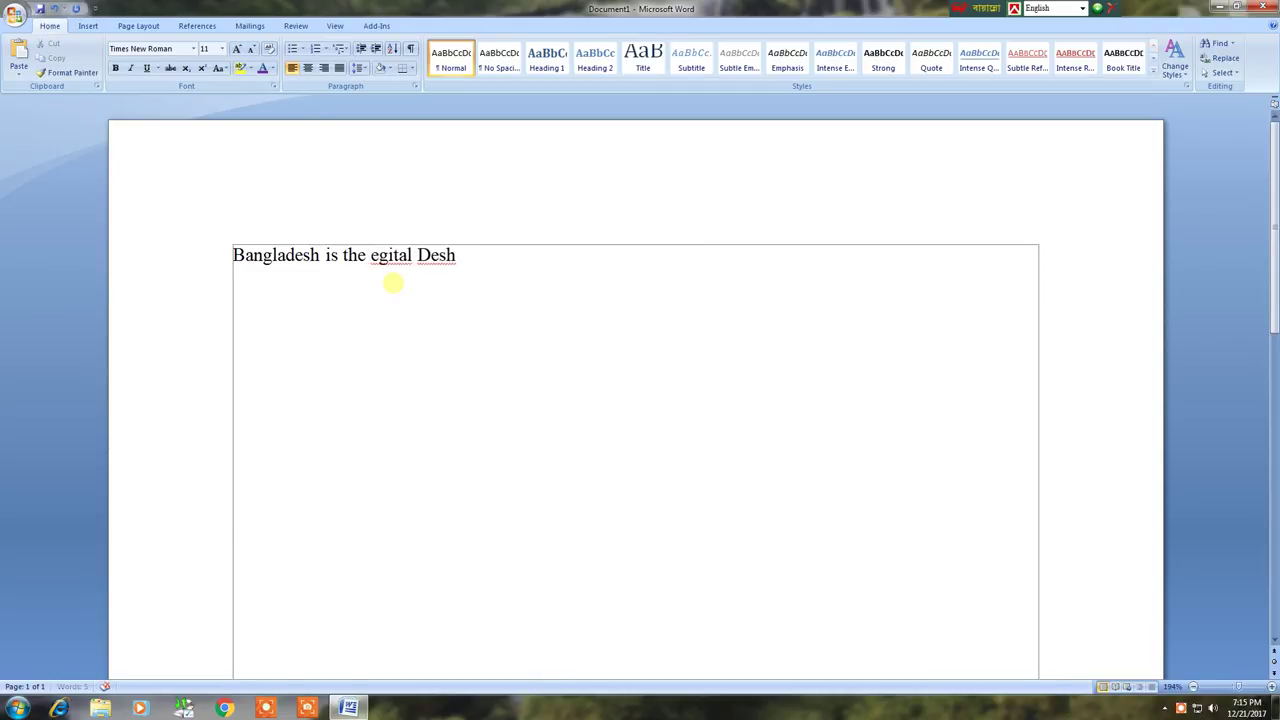
type("D")
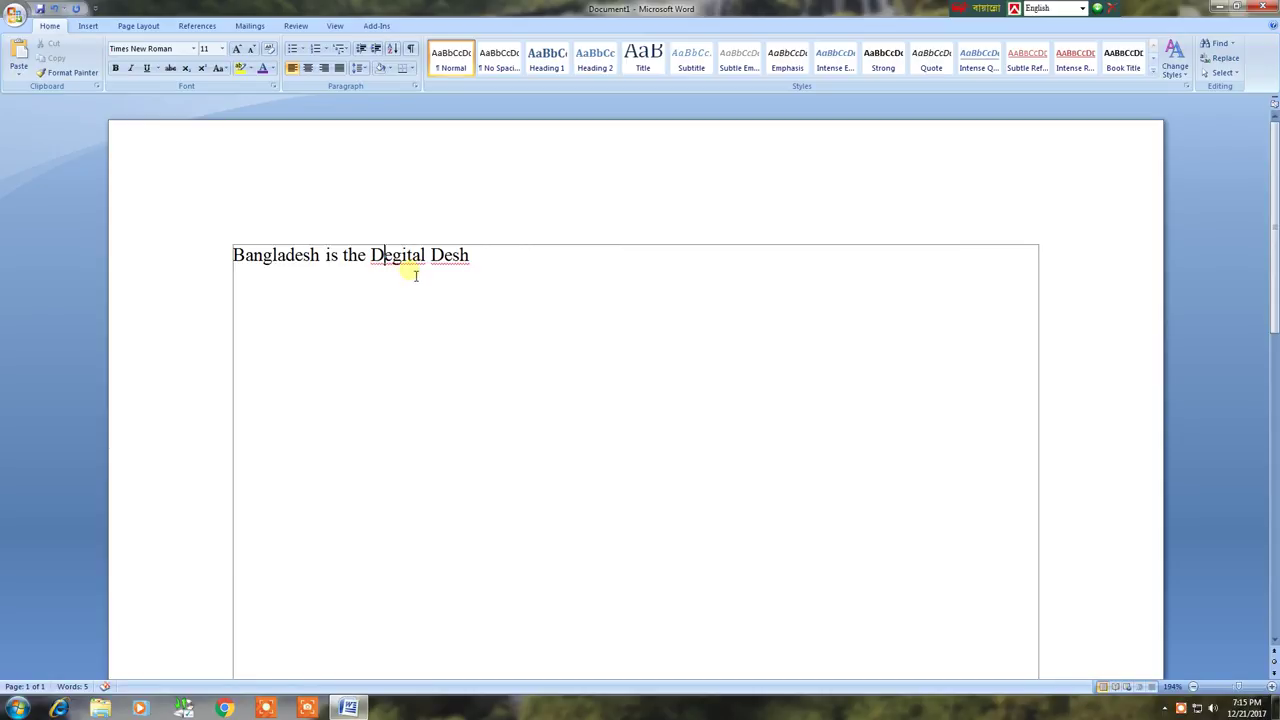
left_click(476, 260)
type(".")
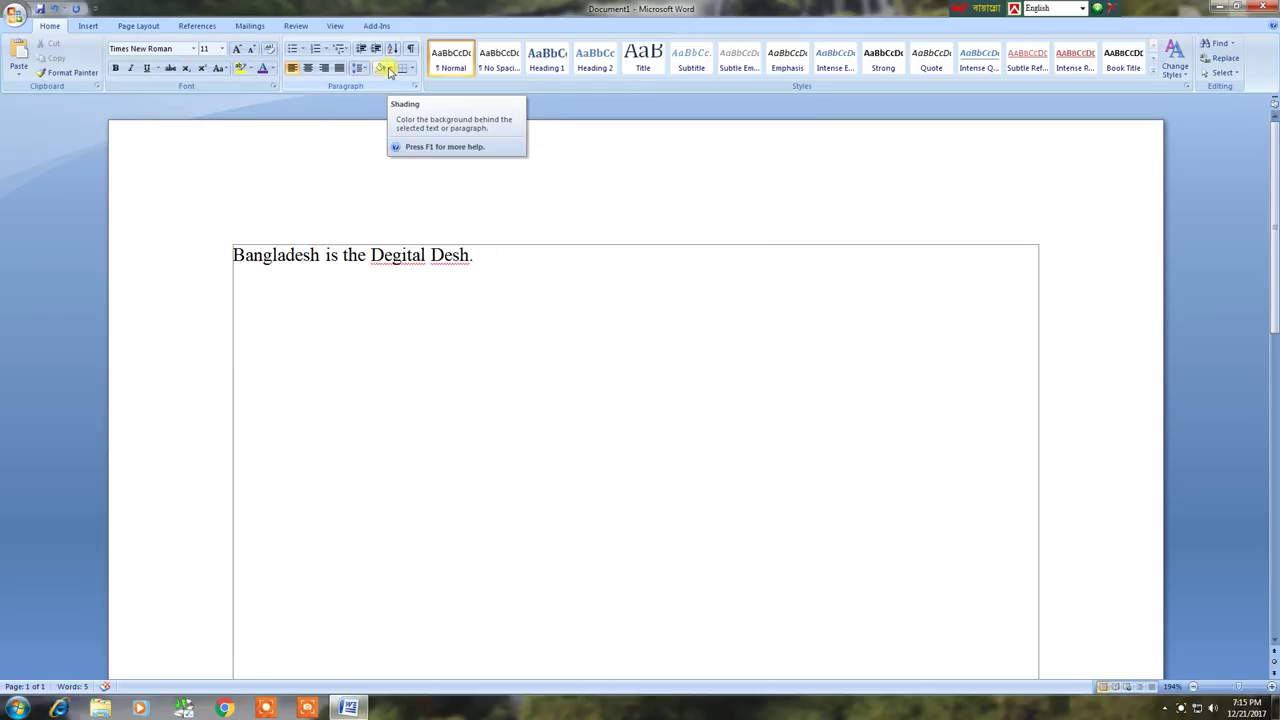
Shade the paragraph dark navy, colour the sentence yellow, and start a new line
left_click(390, 70)
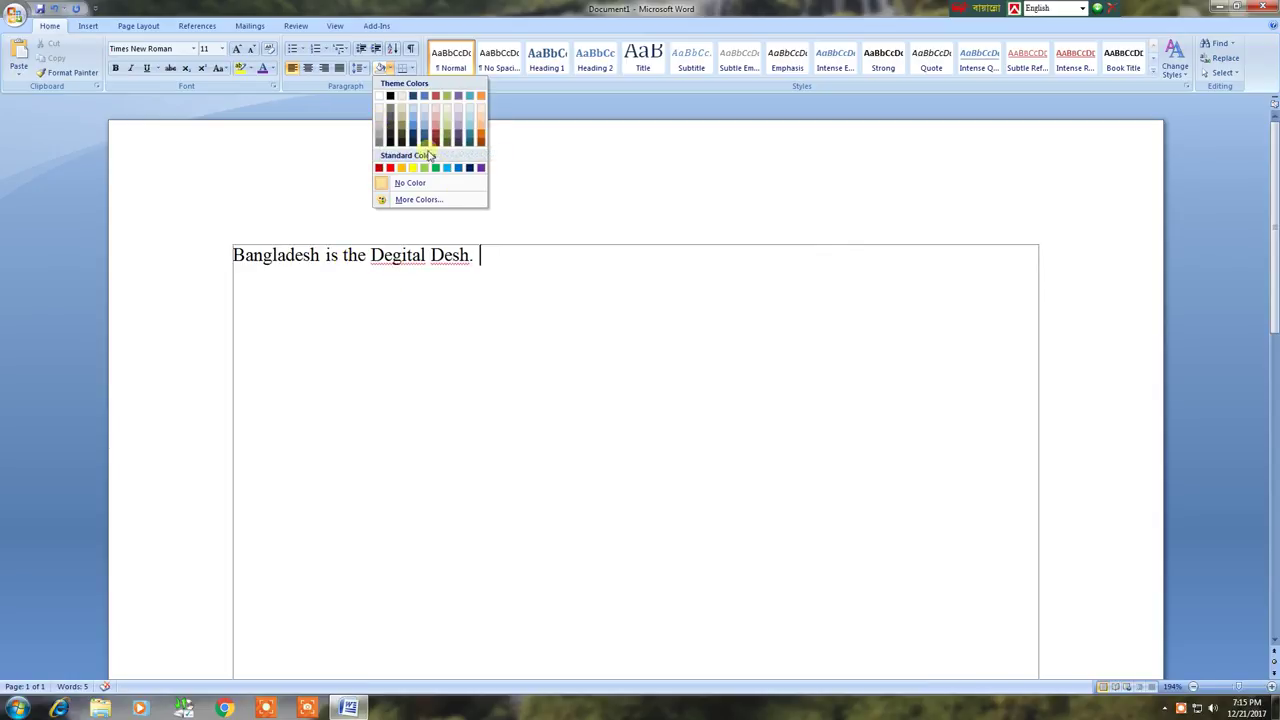
left_click(411, 143)
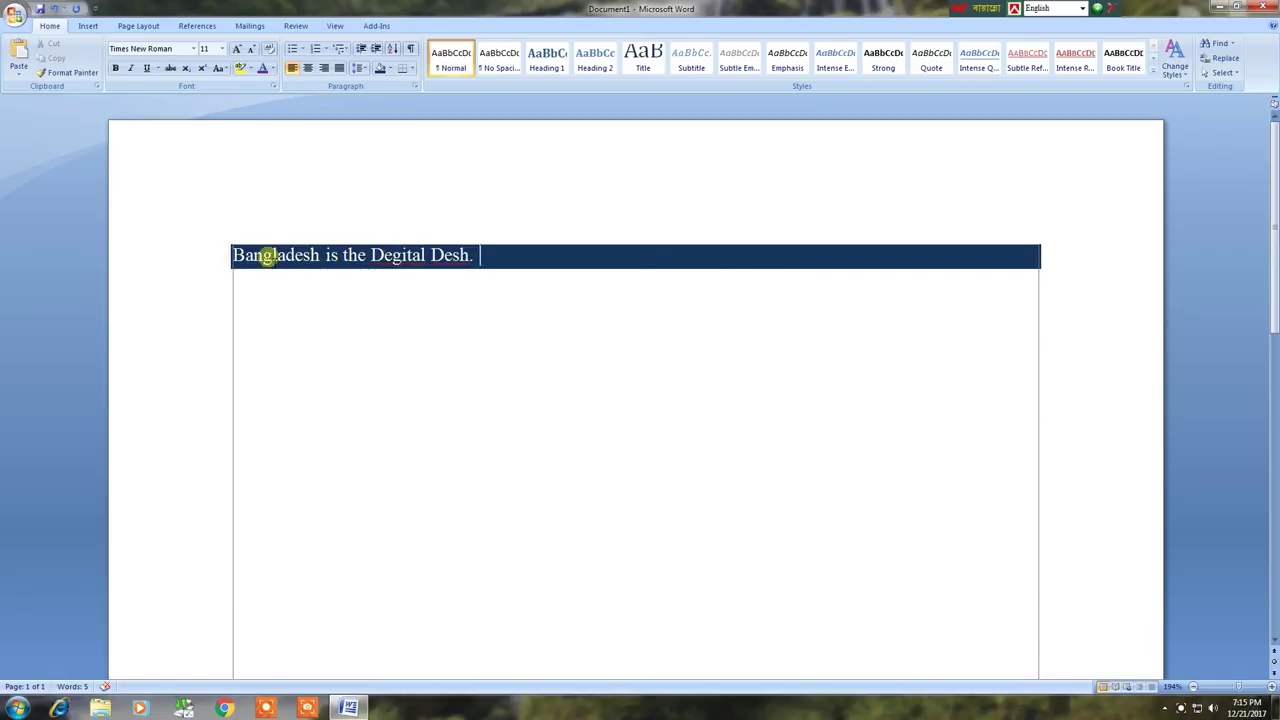
left_click(488, 263)
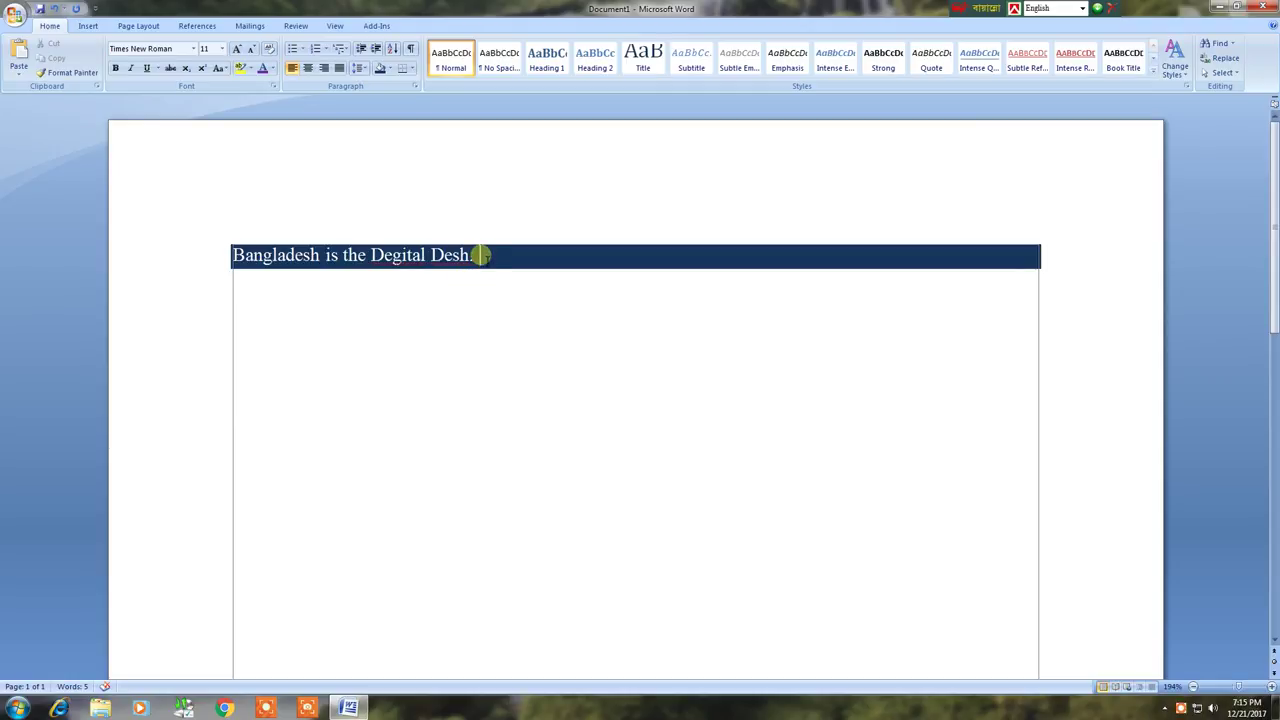
left_click_drag(484, 259, 238, 256)
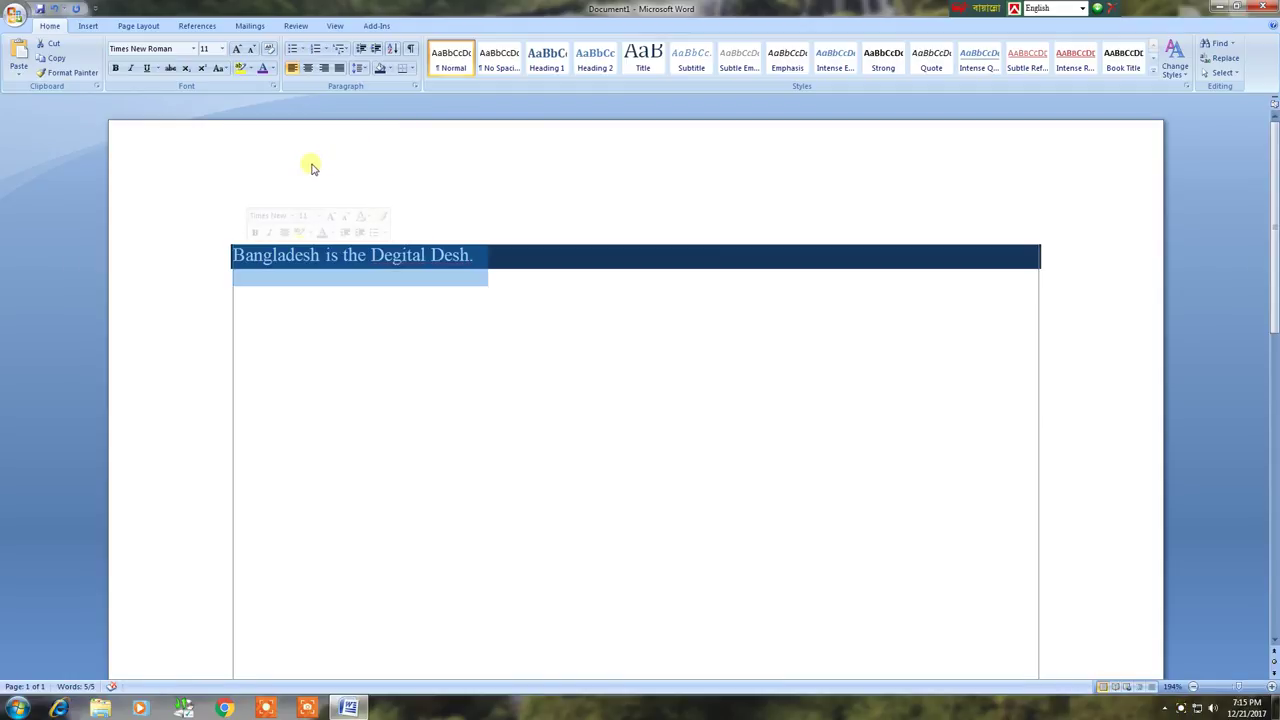
left_click(272, 70)
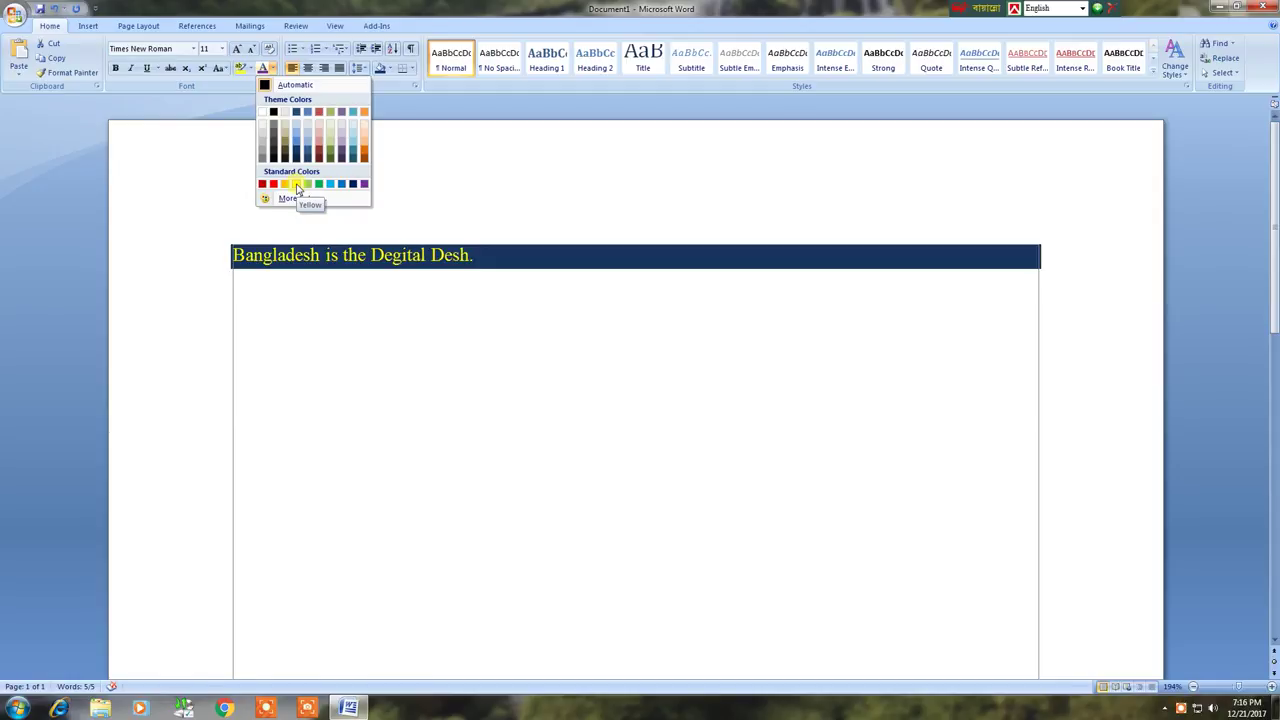
left_click(296, 186)
left_click(523, 258)
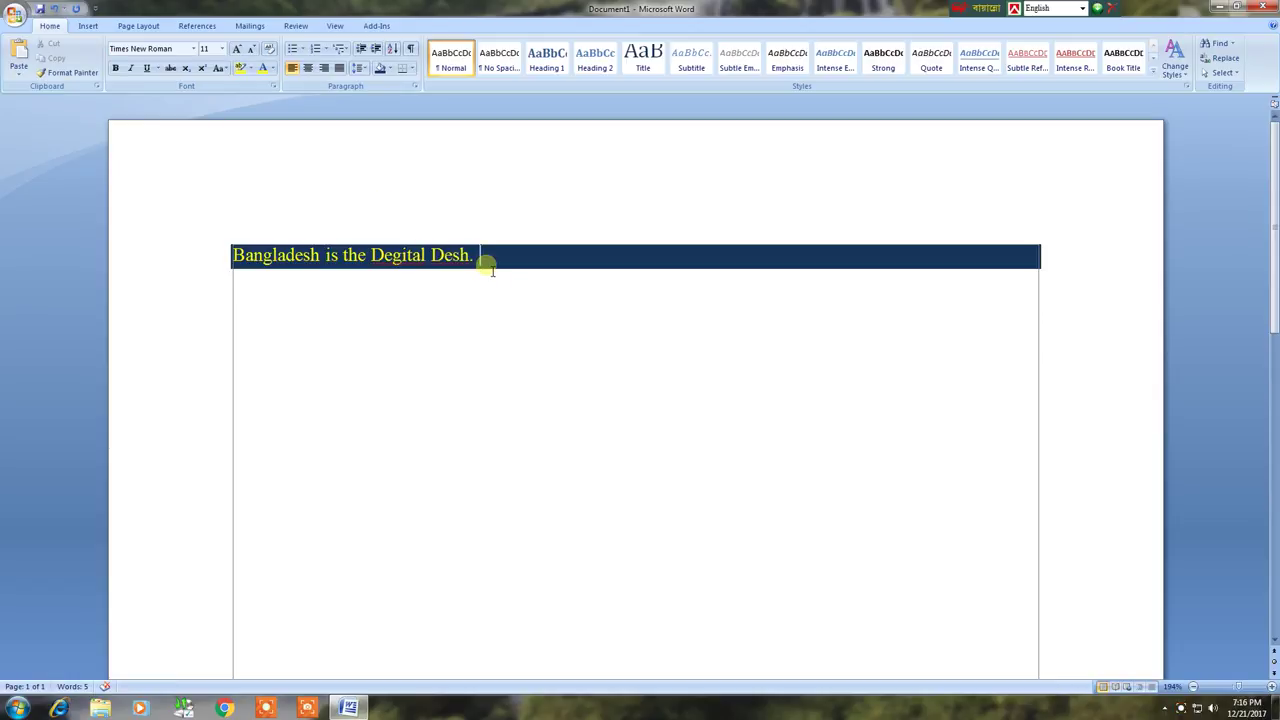
key("Return")
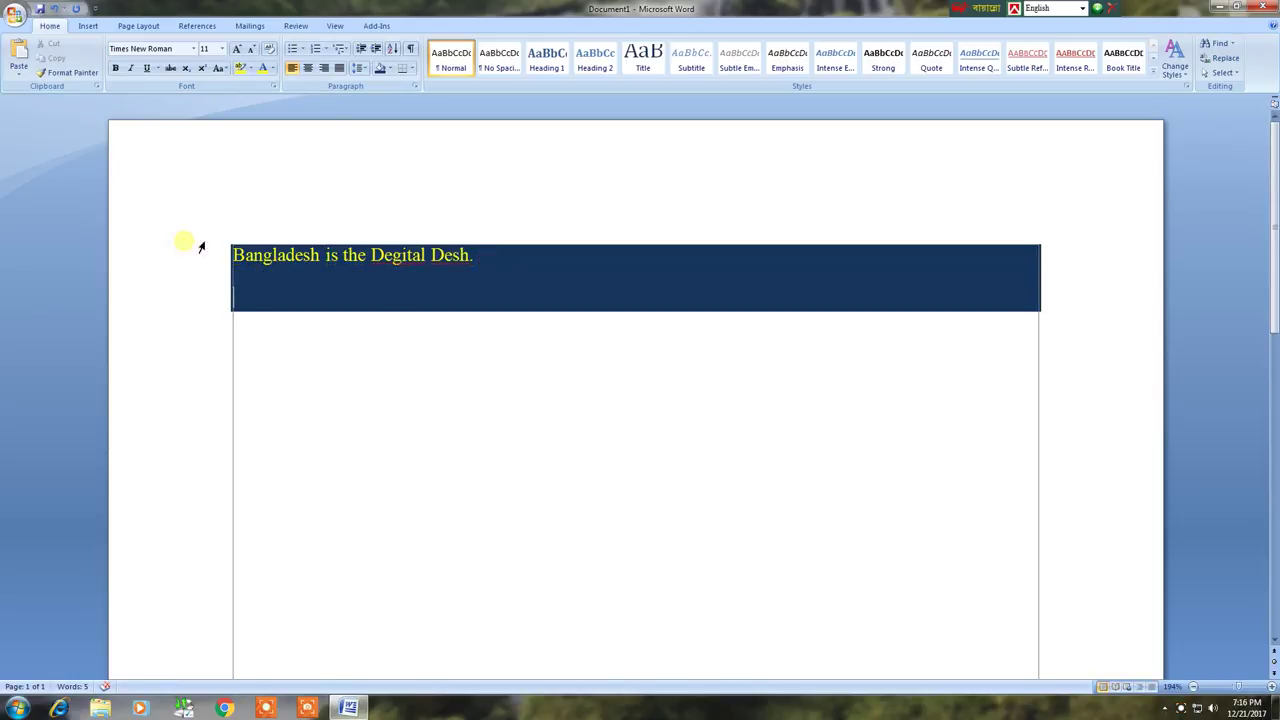
Delete the shaded sentence along with the empty line below it
left_click_drag(183, 240, 211, 383)
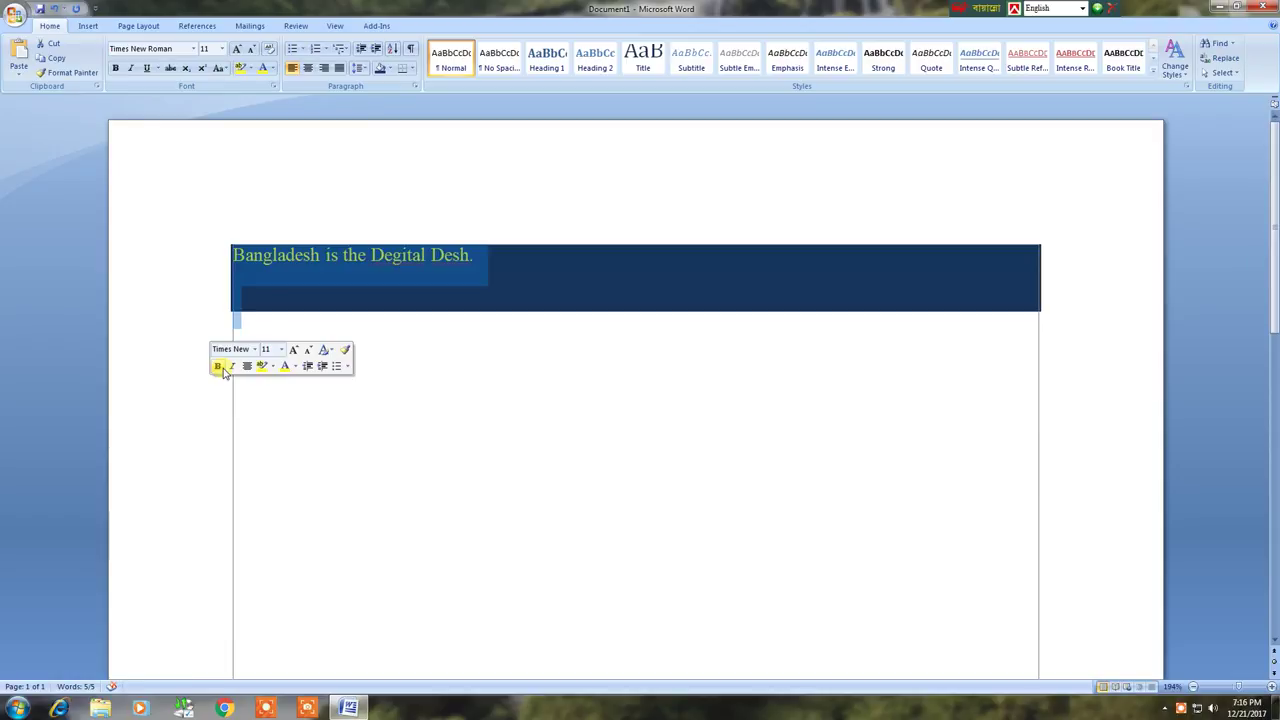
key("Delete")
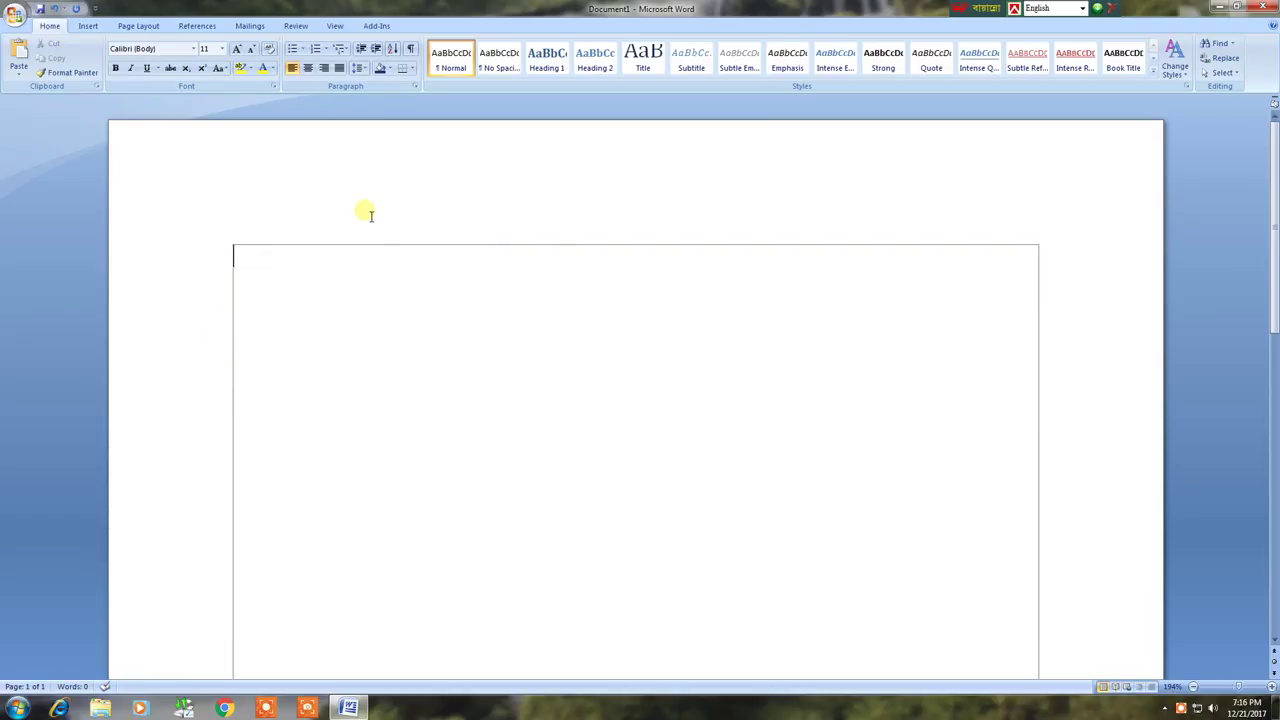
left_click(410, 68)
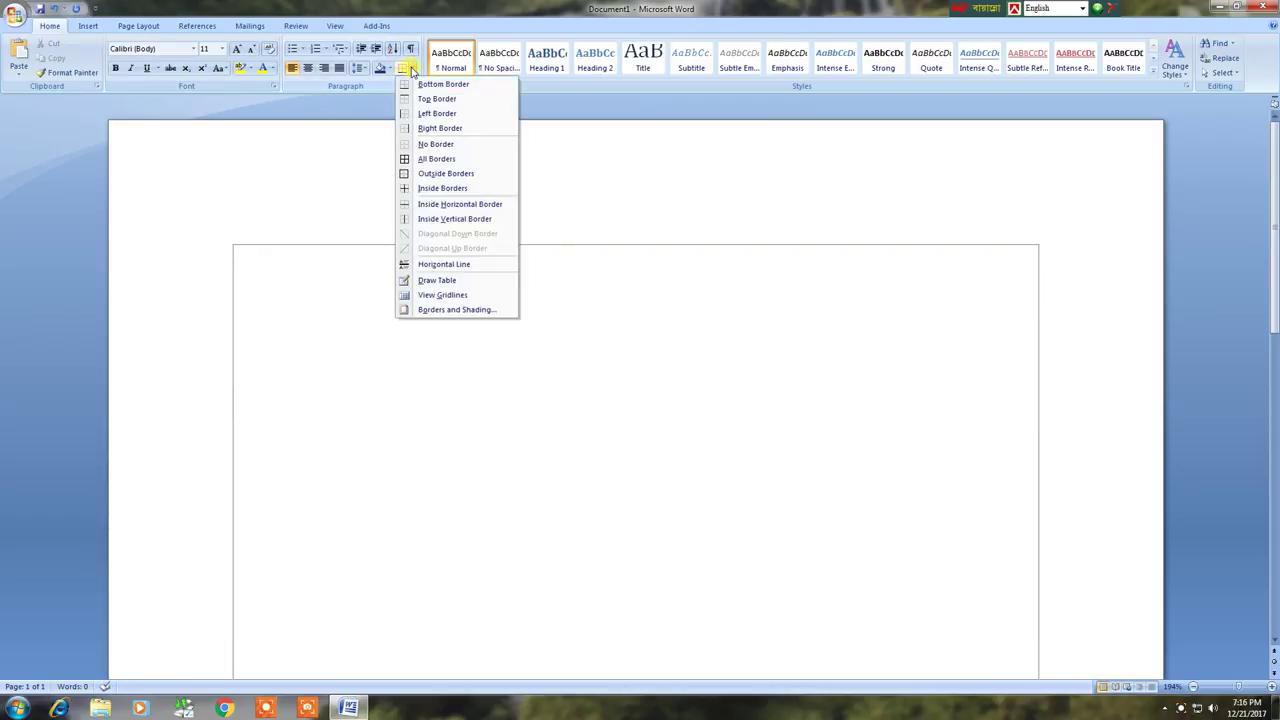
left_click(411, 69)
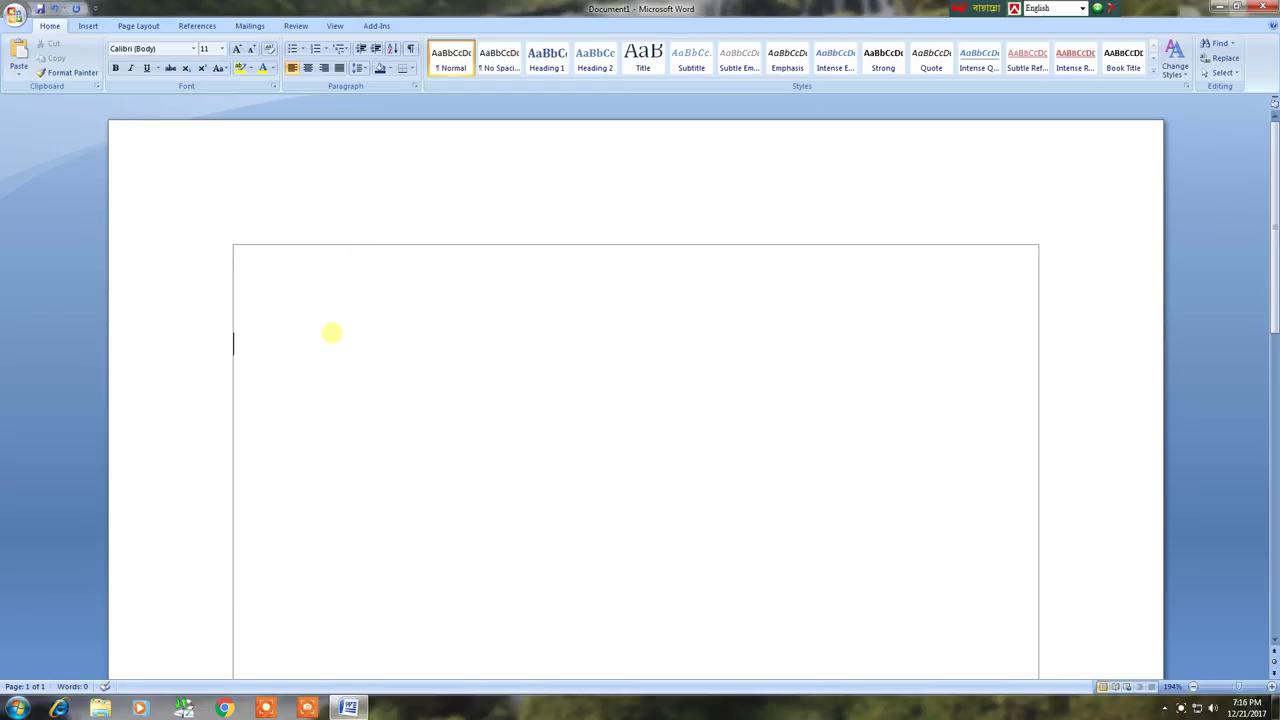
Type 'Telivetion' and correct it to 'Television' using the spelling suggestion
type("Te")
type("livetion")
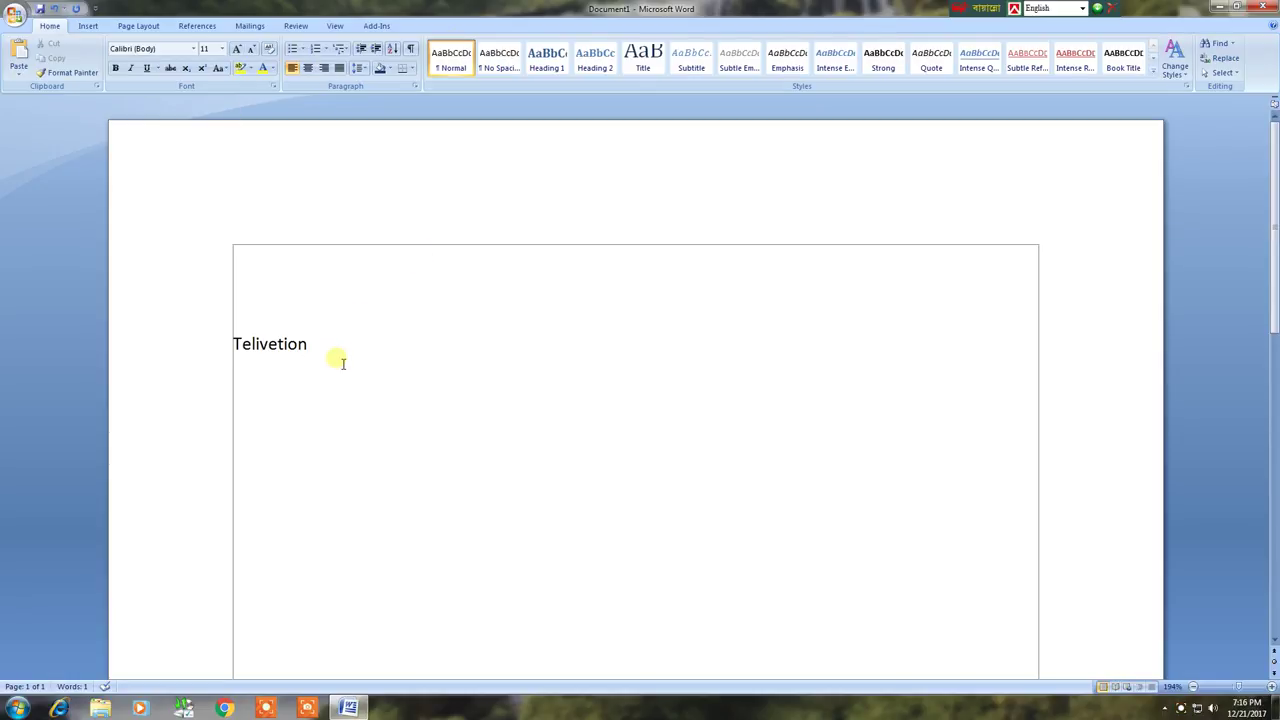
right_click(270, 346)
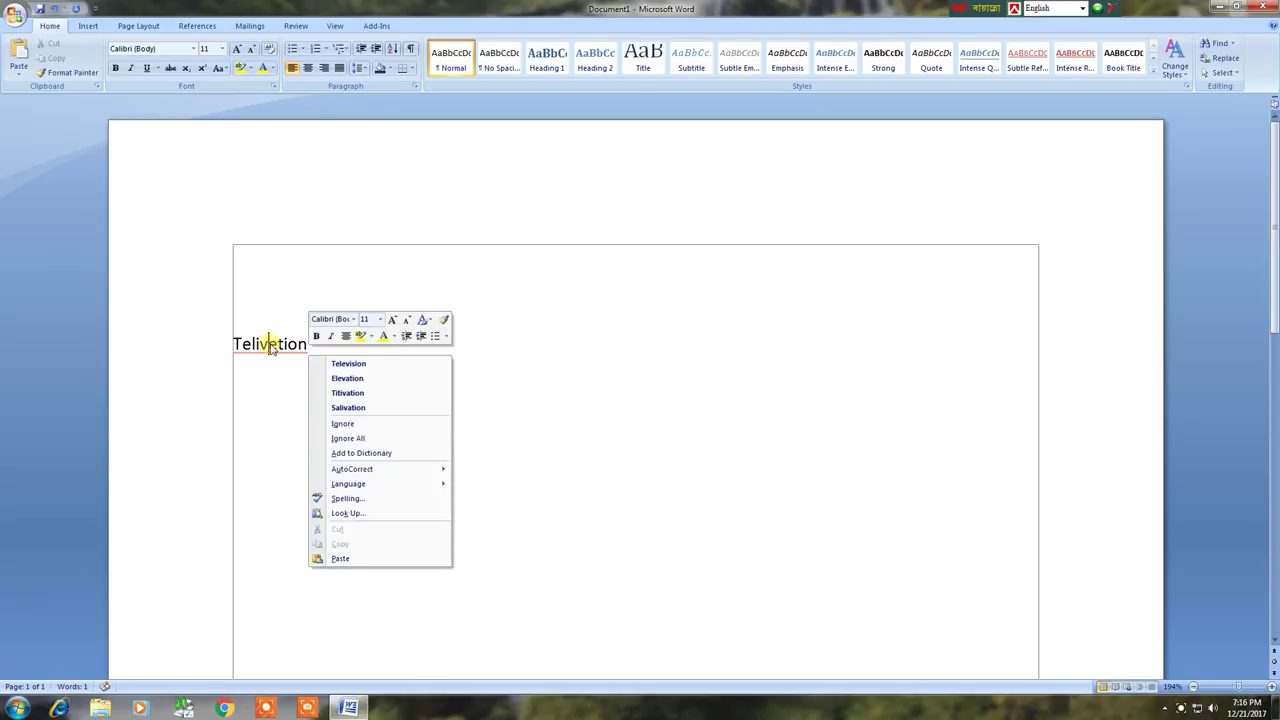
left_click(374, 366)
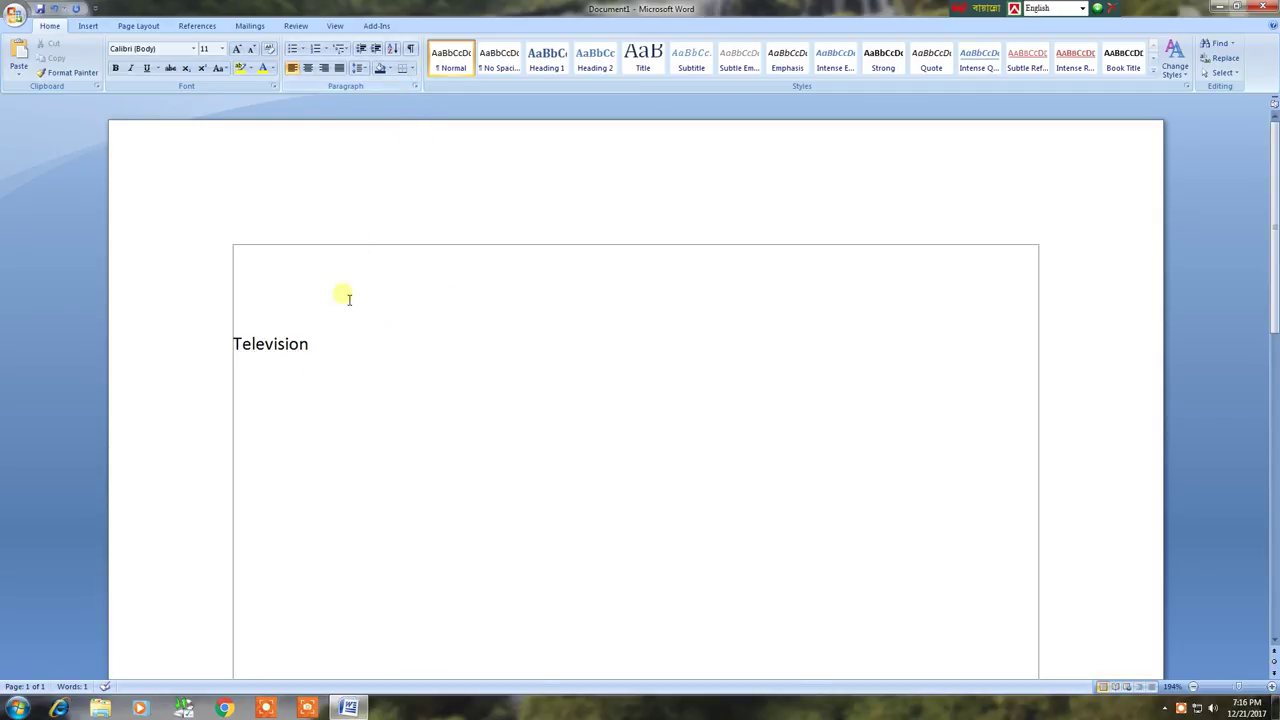
Try a box border on the Television line, then set its border to No Border
left_click(214, 343)
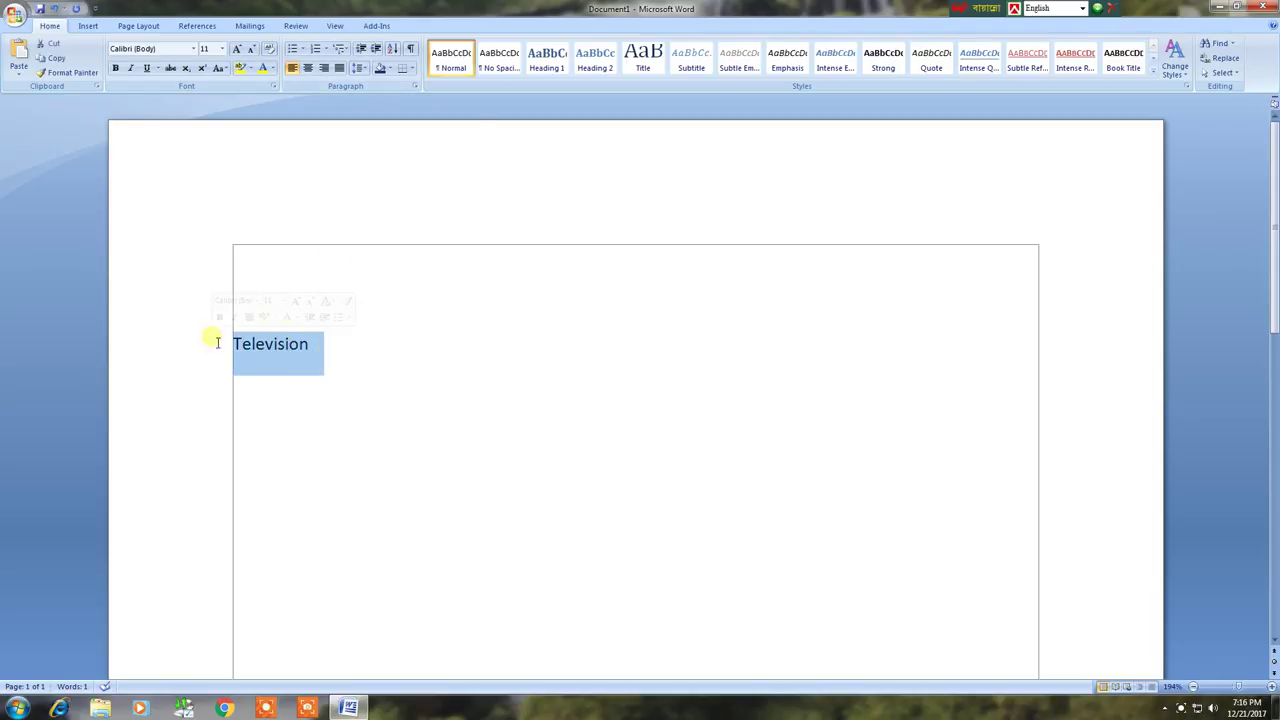
left_click(410, 70)
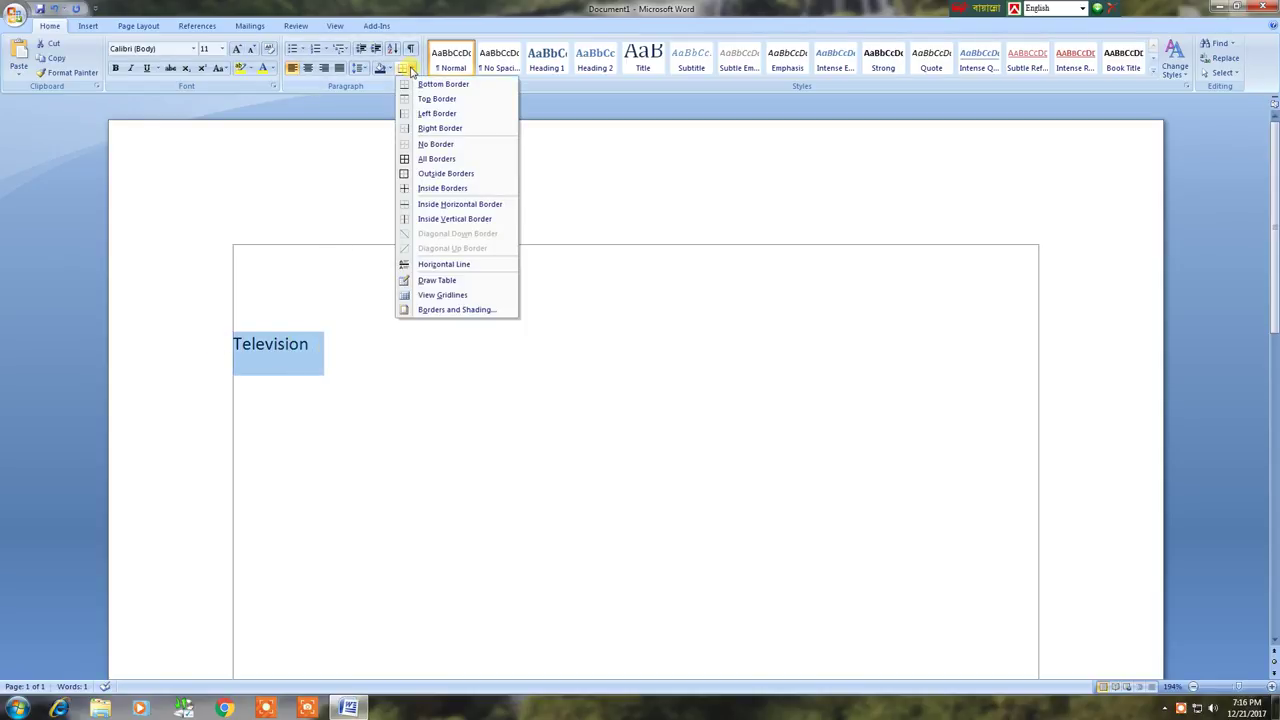
left_click(407, 162)
left_click(329, 349)
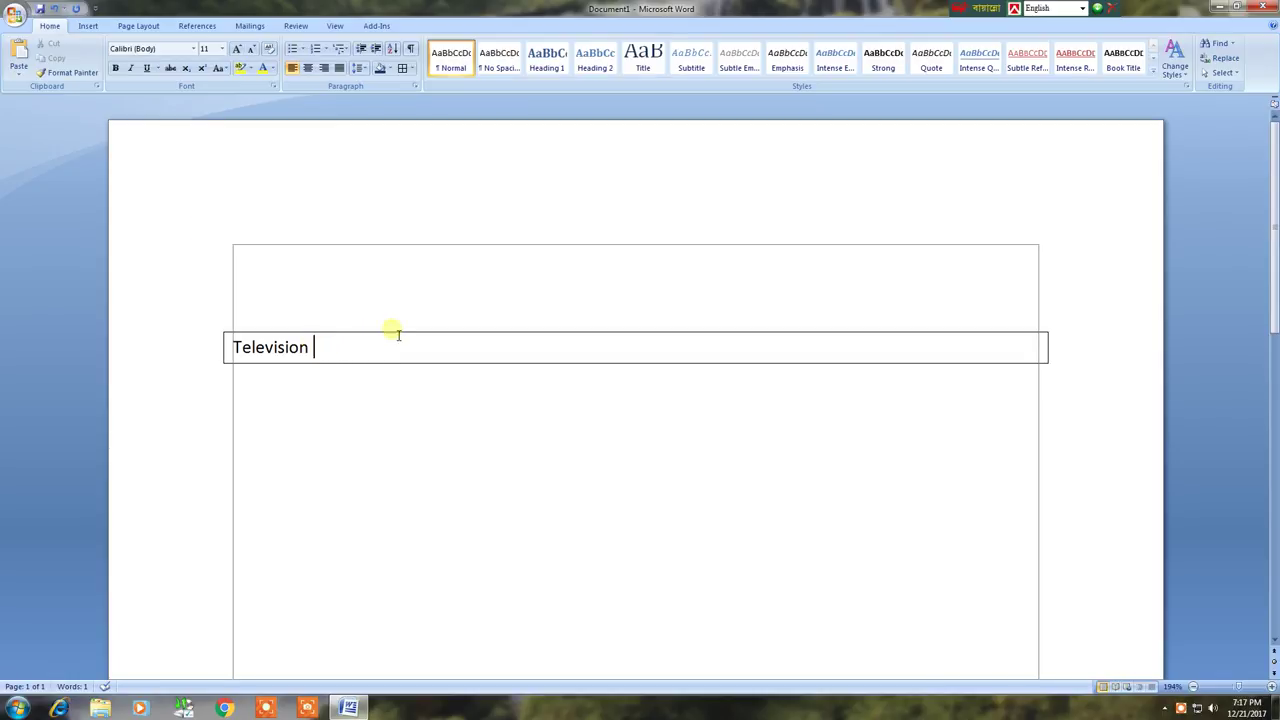
left_click(410, 70)
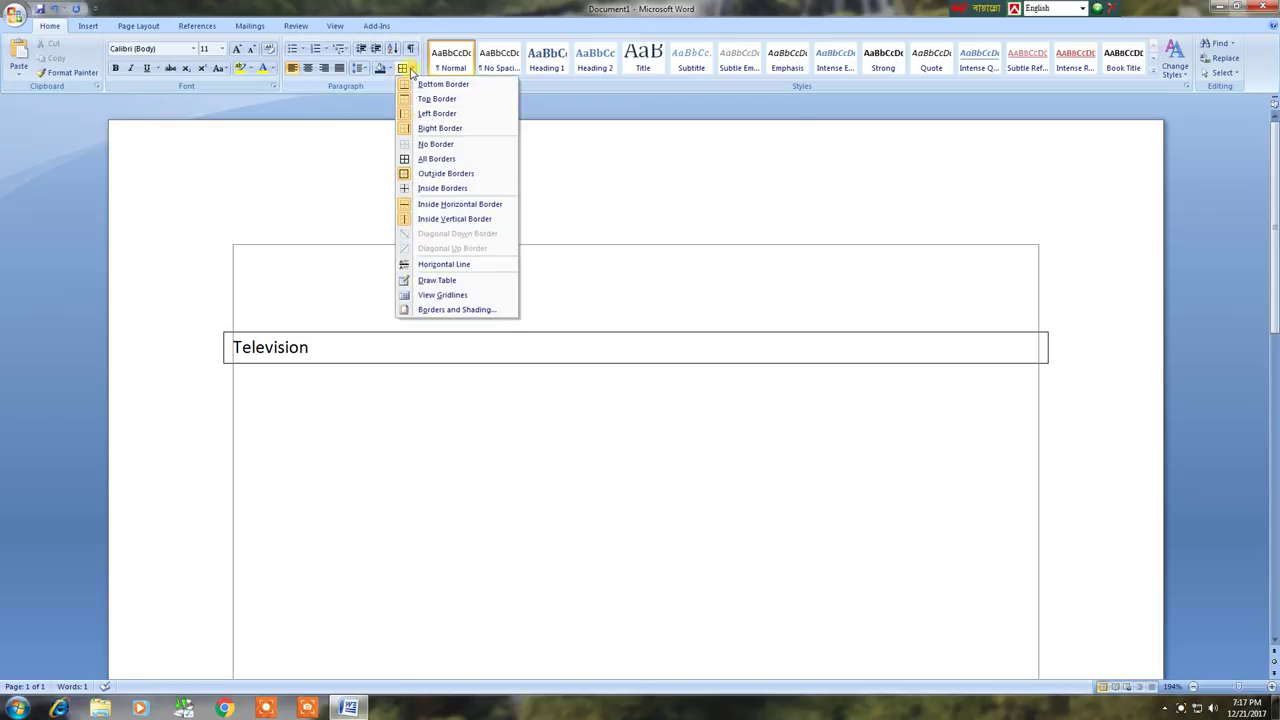
left_click(420, 147)
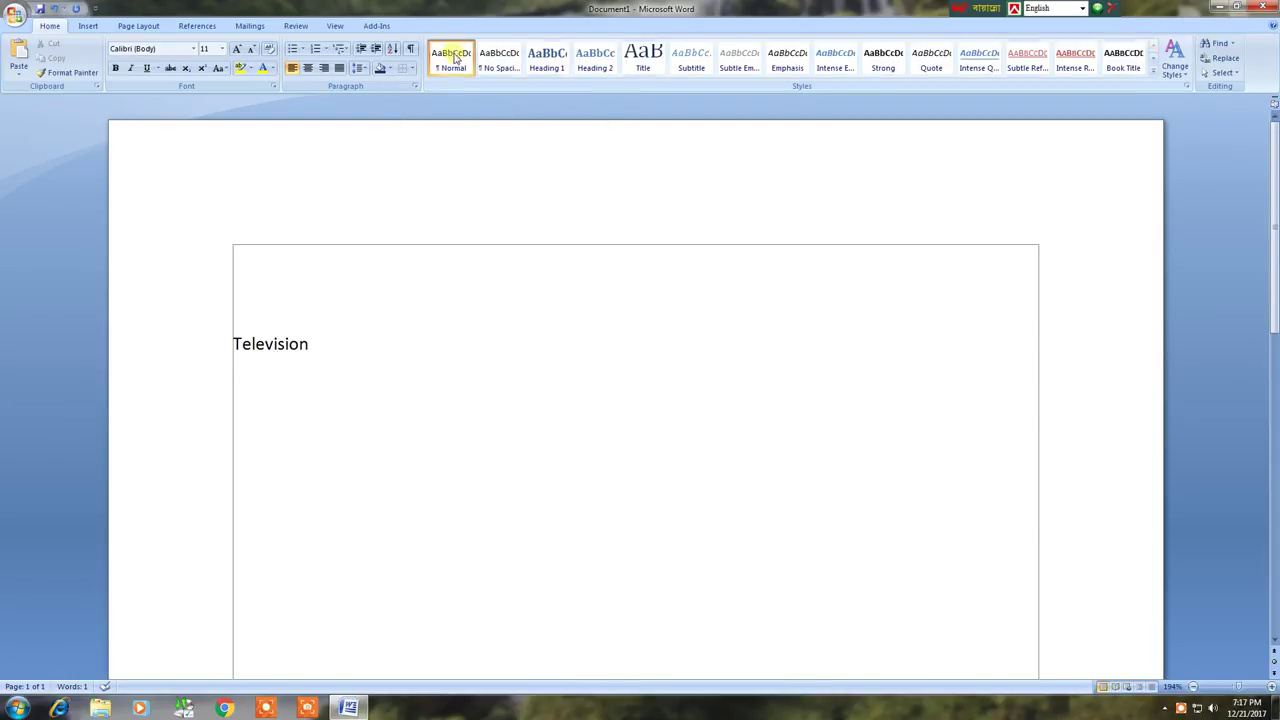
Apply the Title style to Television, then switch it to Subtitle and reselect the word
left_click_drag(363, 349, 136, 350)
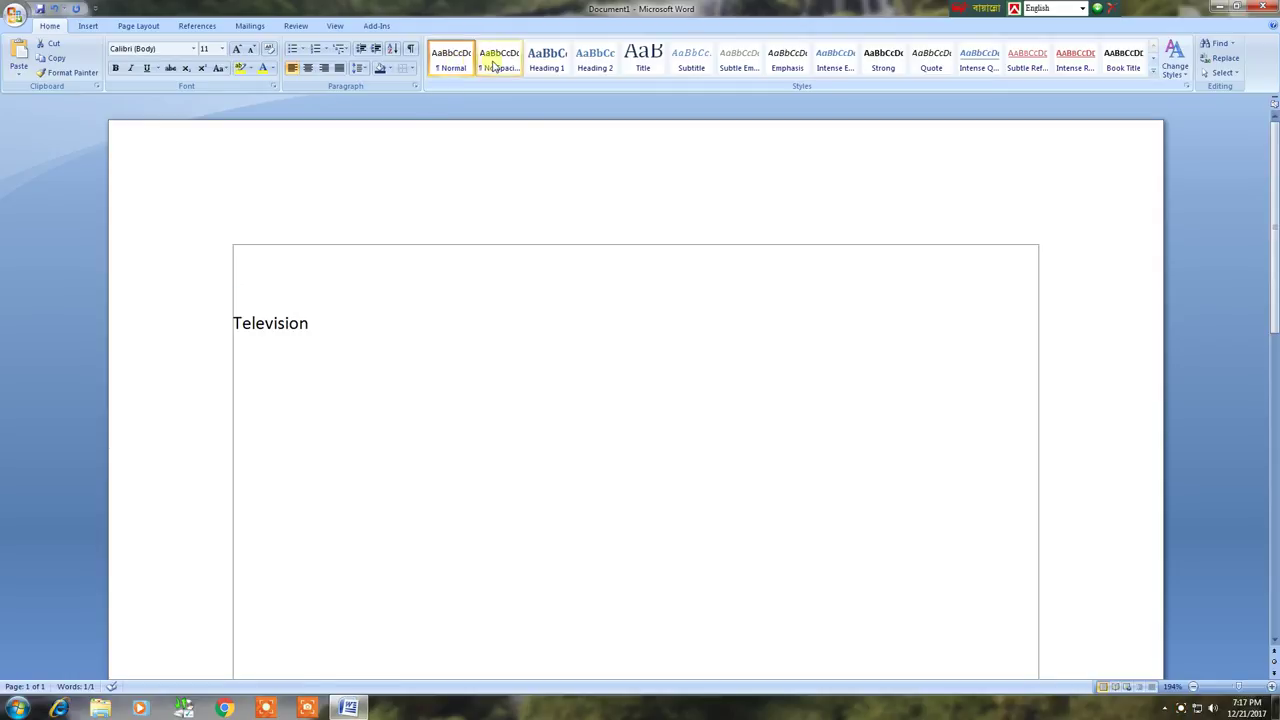
left_click(645, 58)
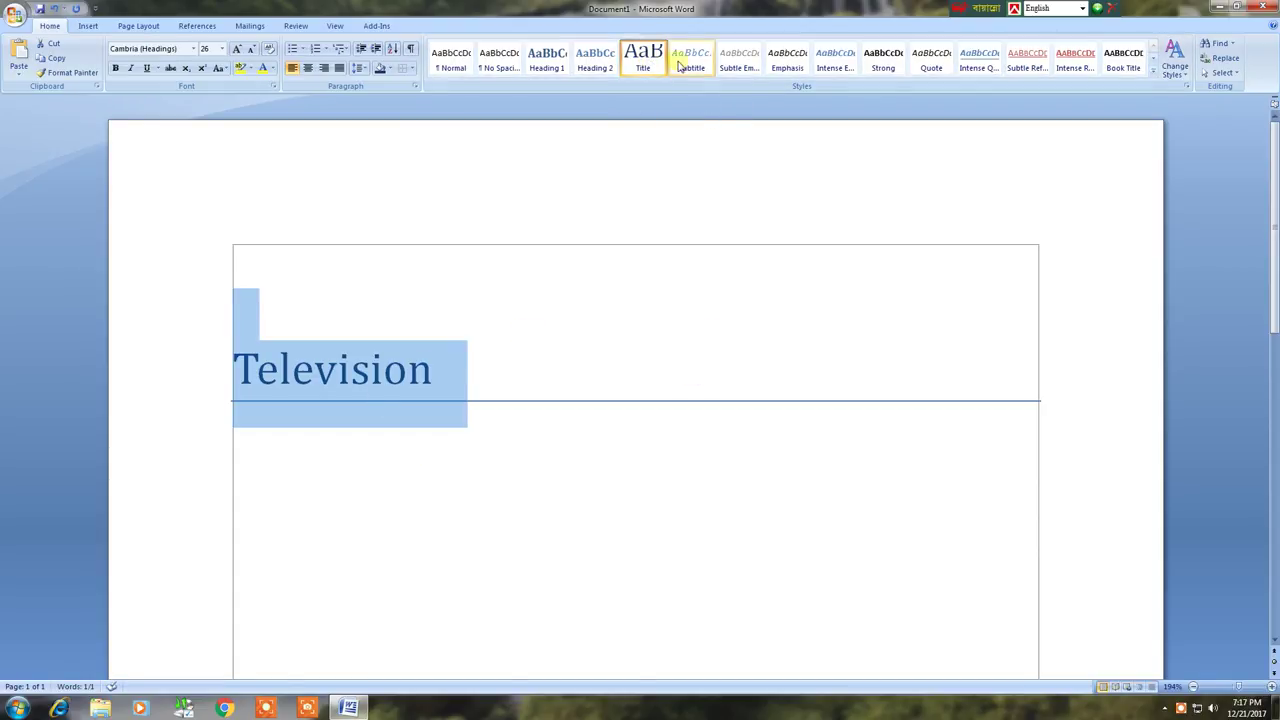
left_click(690, 58)
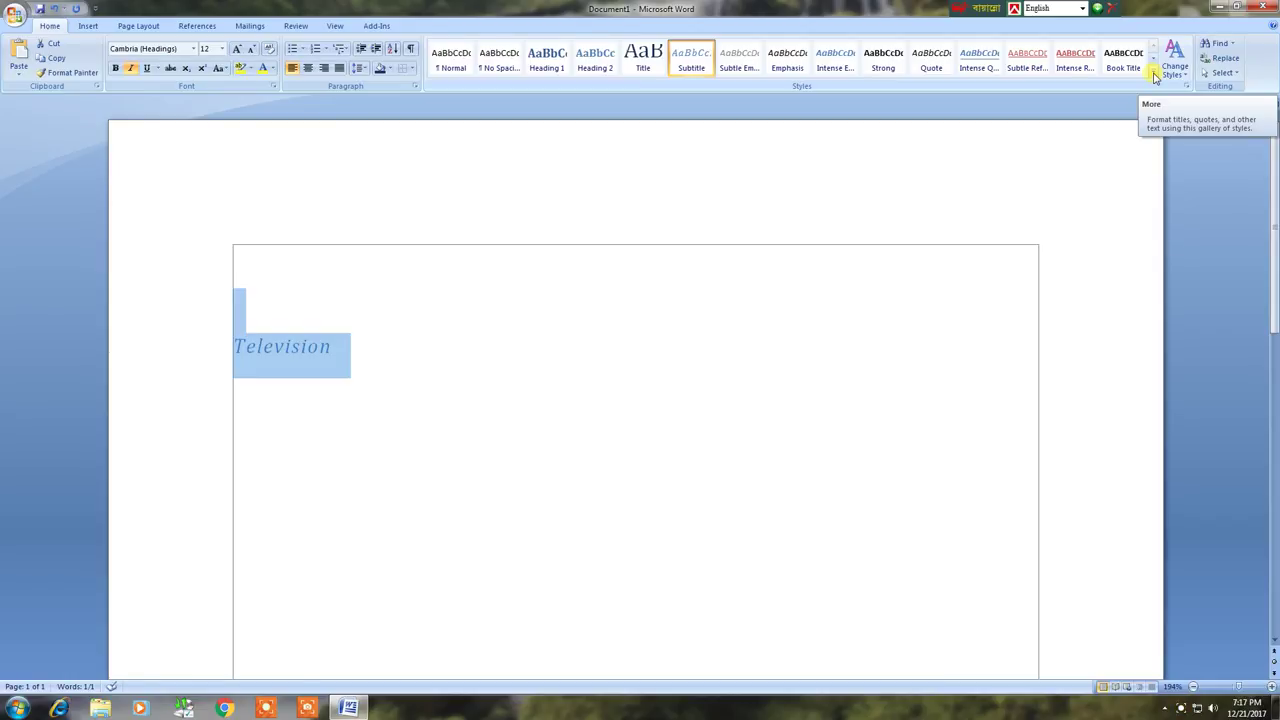
left_click(1154, 76)
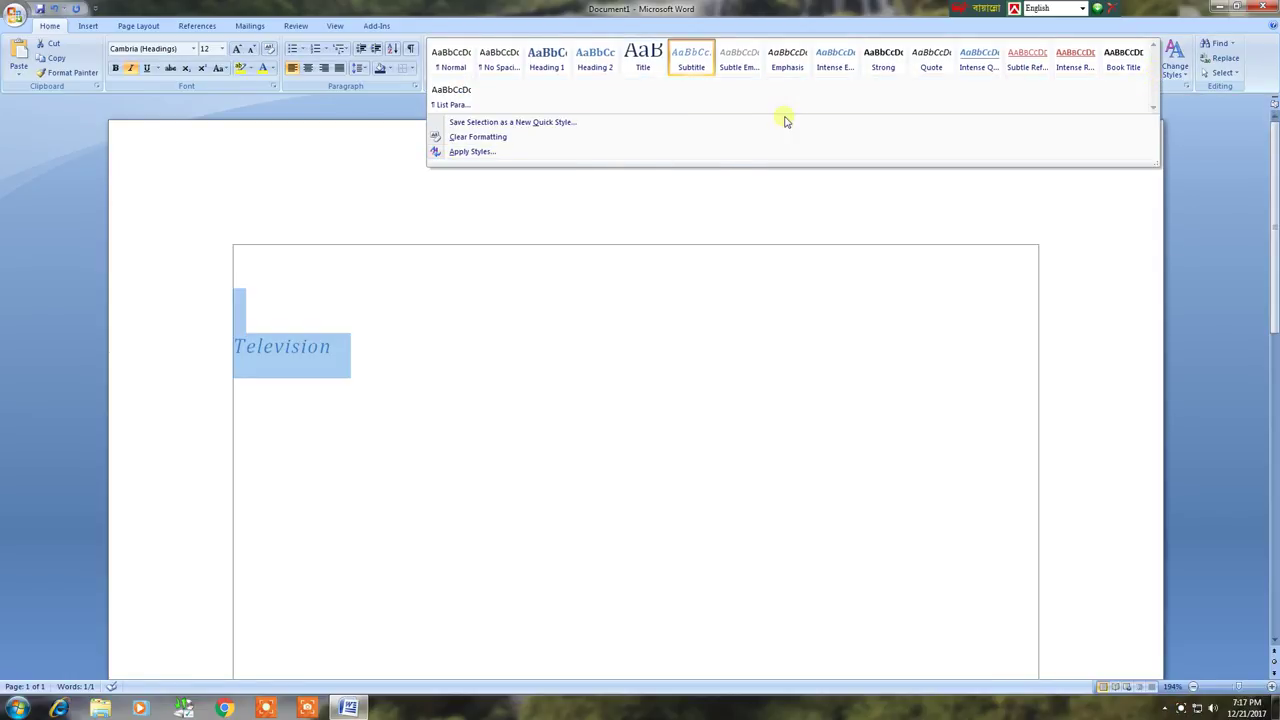
left_click(1188, 115)
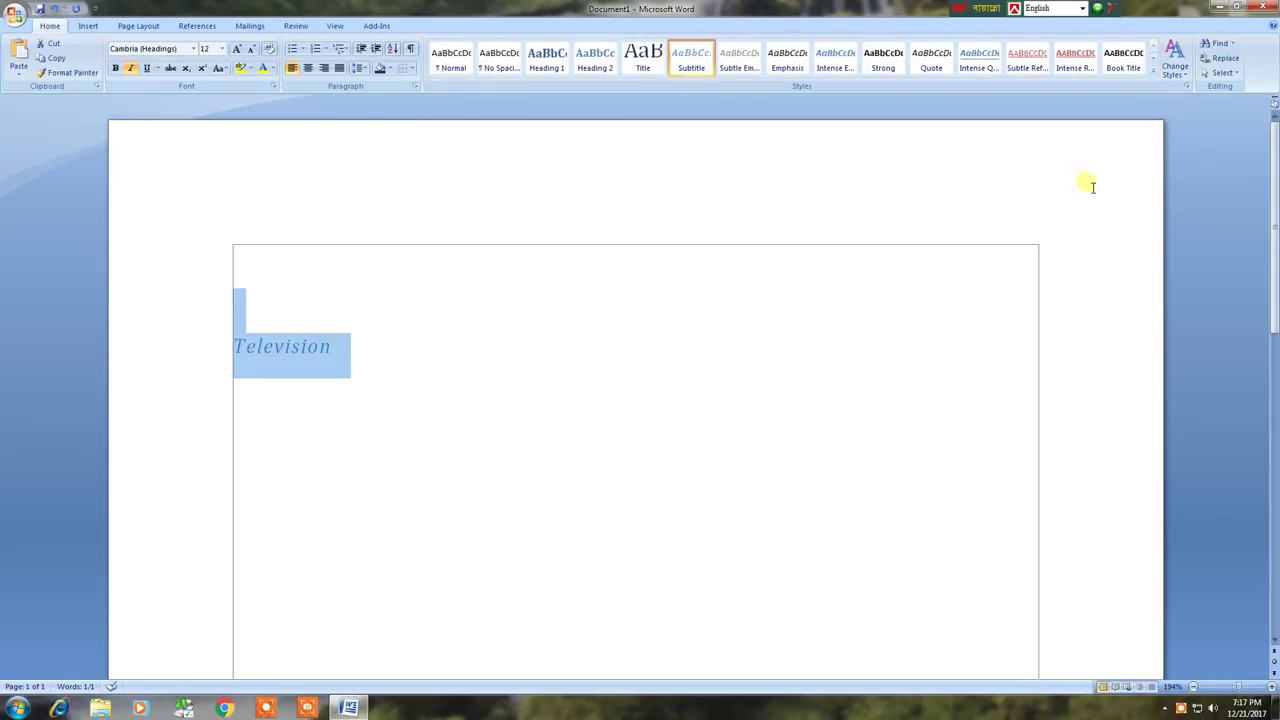
left_click(400, 343)
left_click_drag(337, 354, 222, 350)
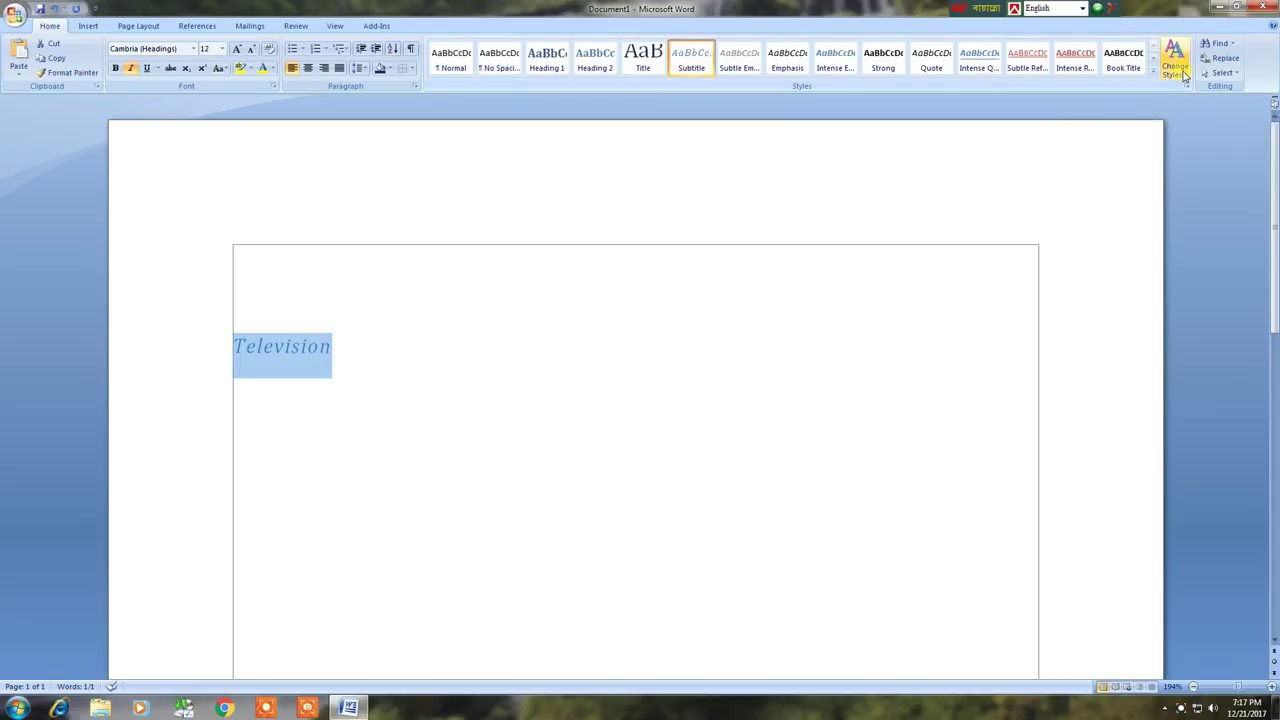
Apply the Formal style set via Change Styles and reselect the TELEVISION line
left_click(1184, 75)
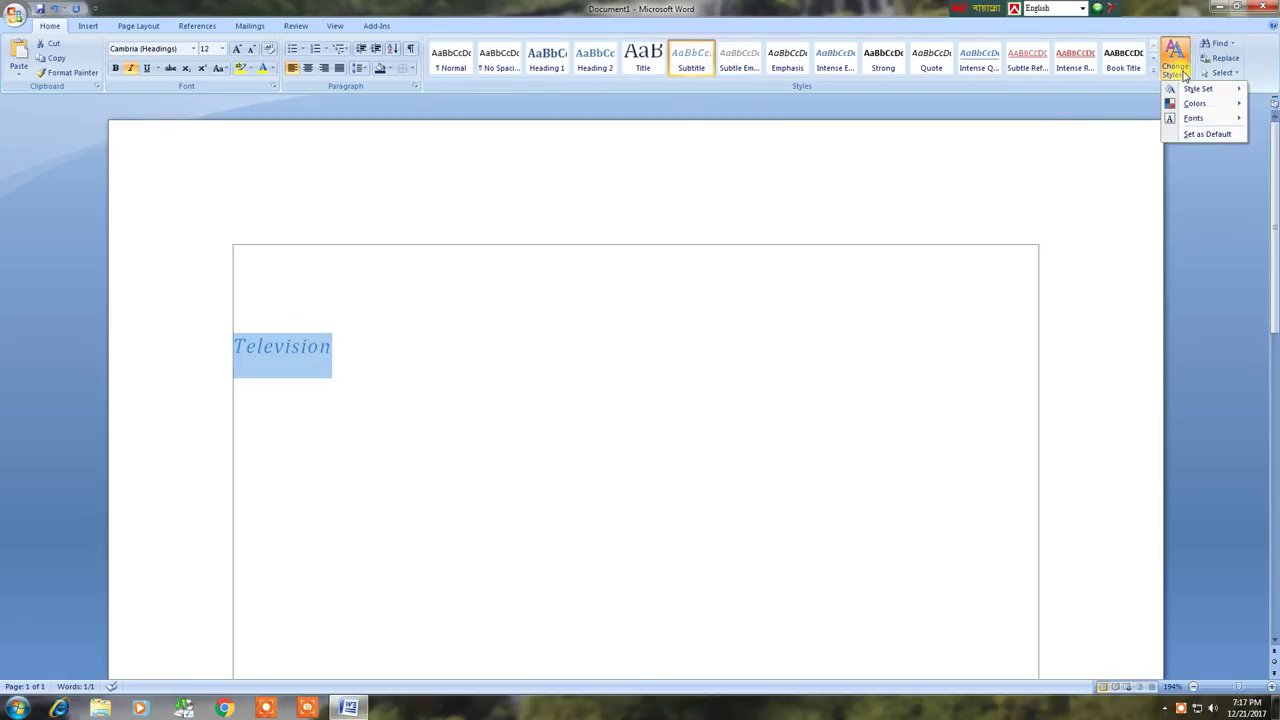
mouse_move(1188, 92)
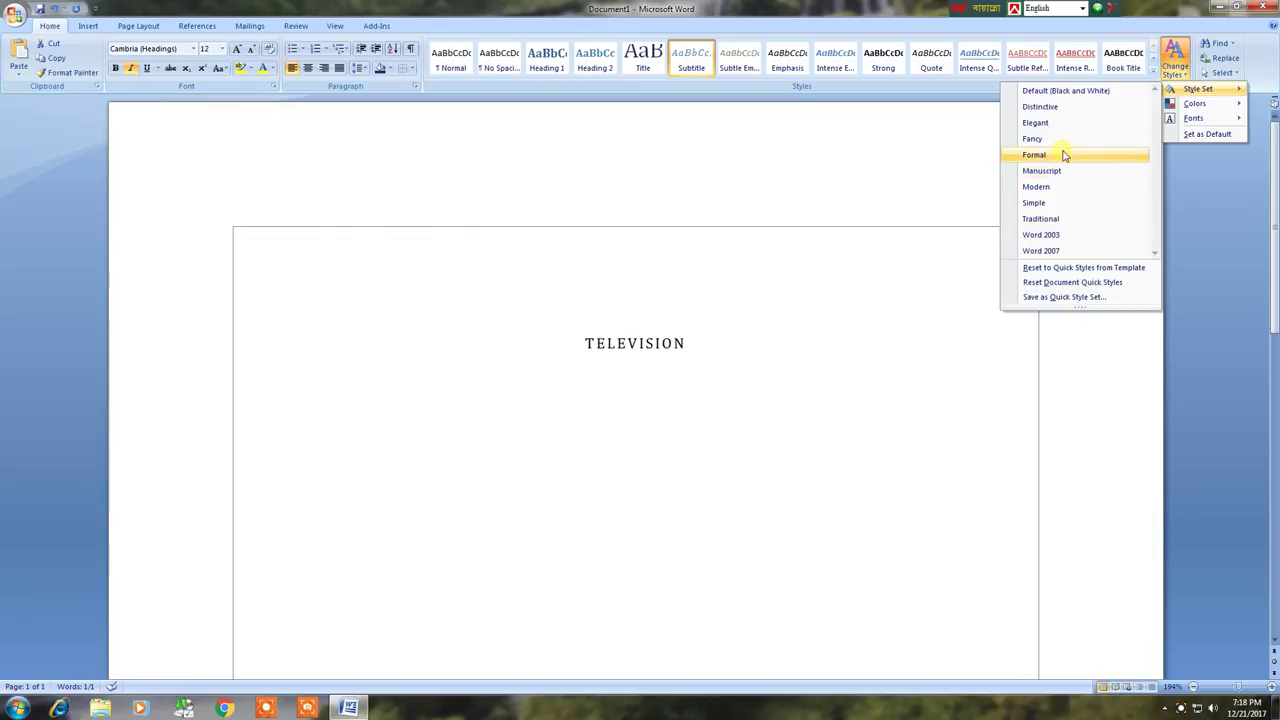
left_click(1065, 157)
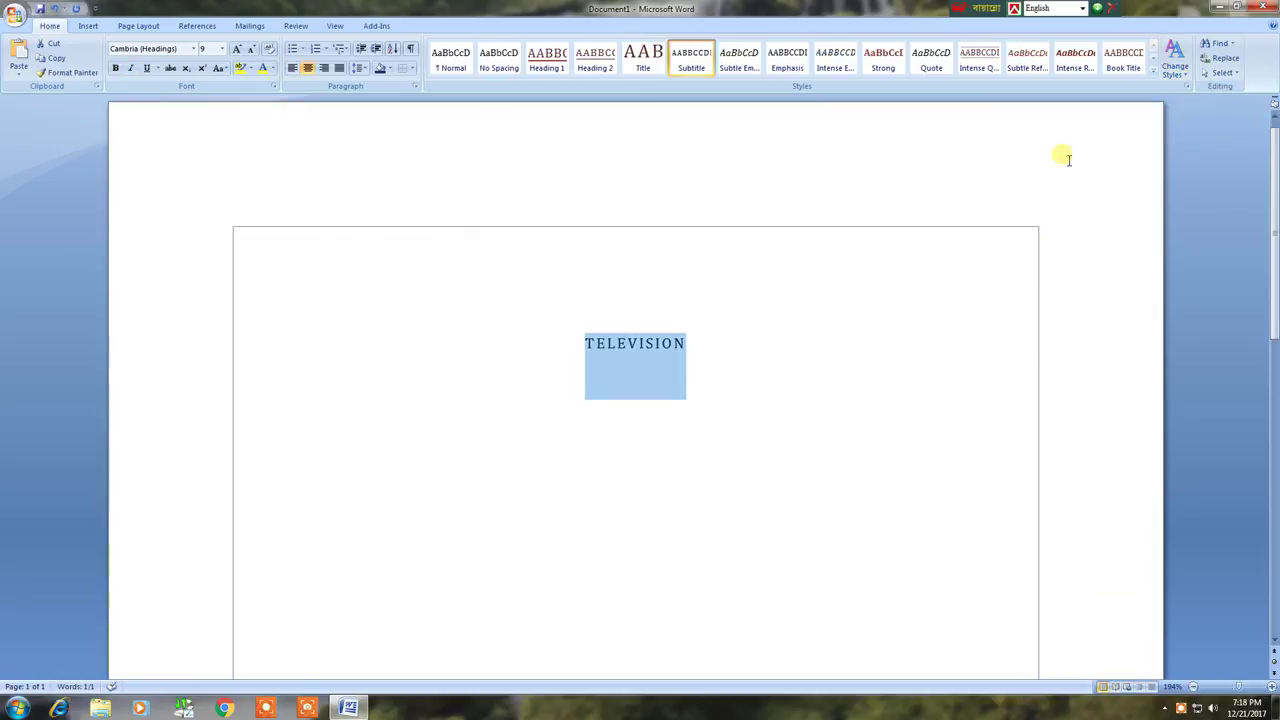
left_click_drag(722, 345, 528, 345)
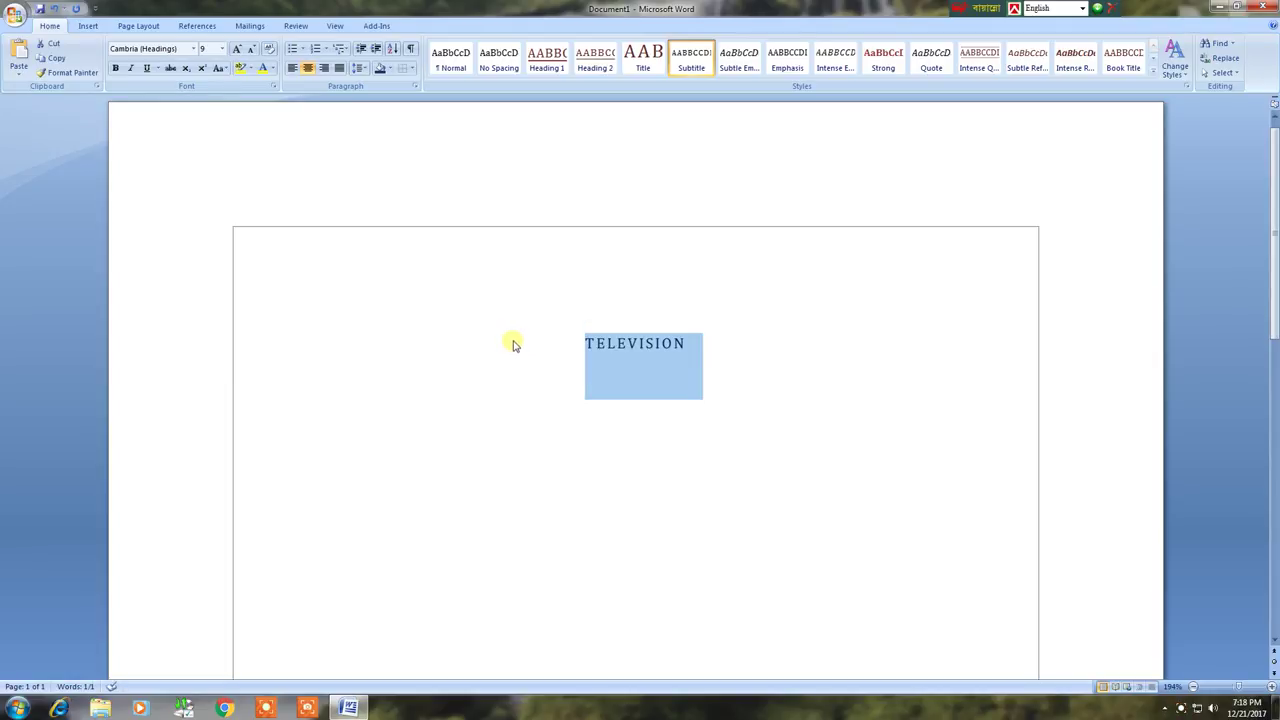
left_click(707, 346)
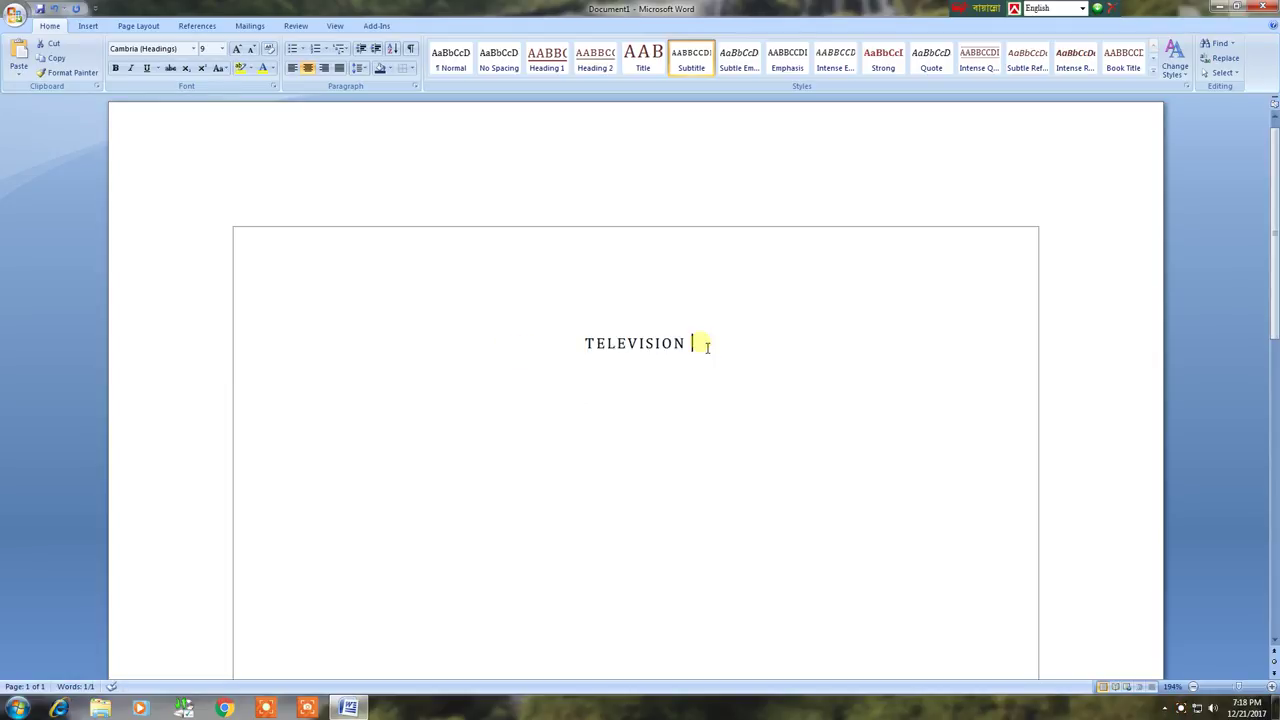
left_click_drag(707, 346, 437, 311)
key("ctrl+c")
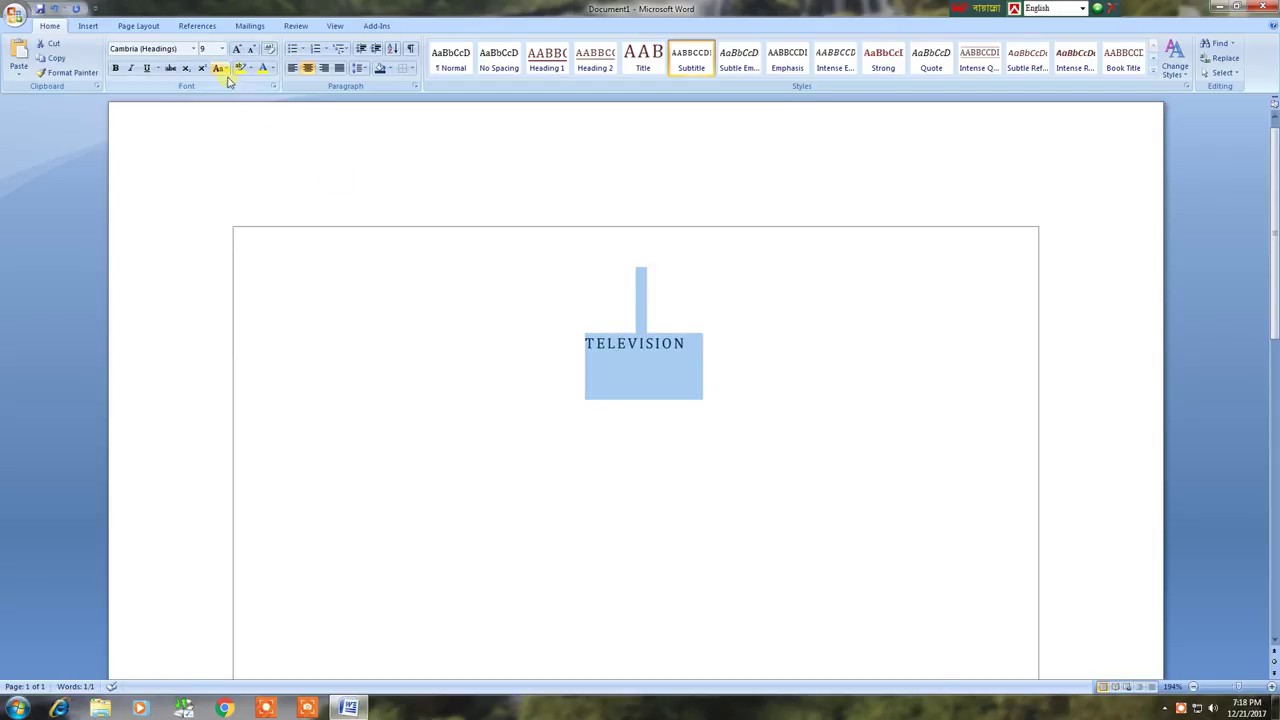
left_click(222, 48)
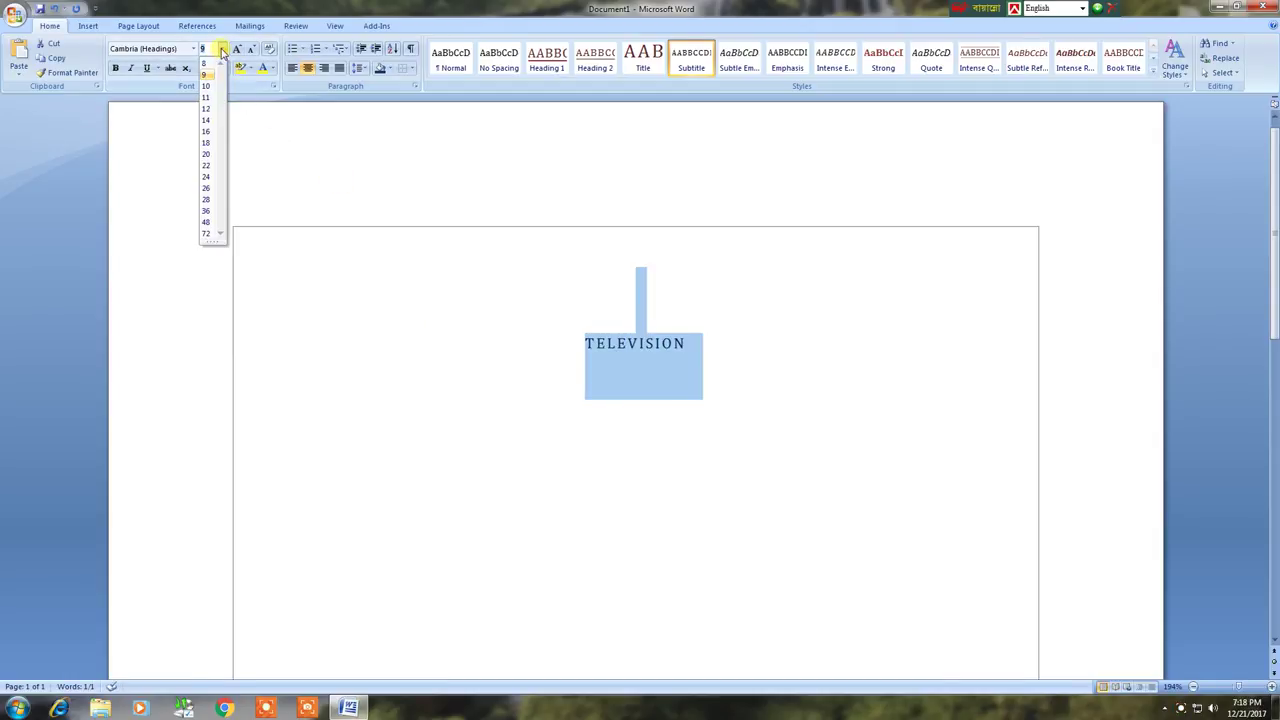
Make the TELEVISION heading 28 pt
left_click(207, 199)
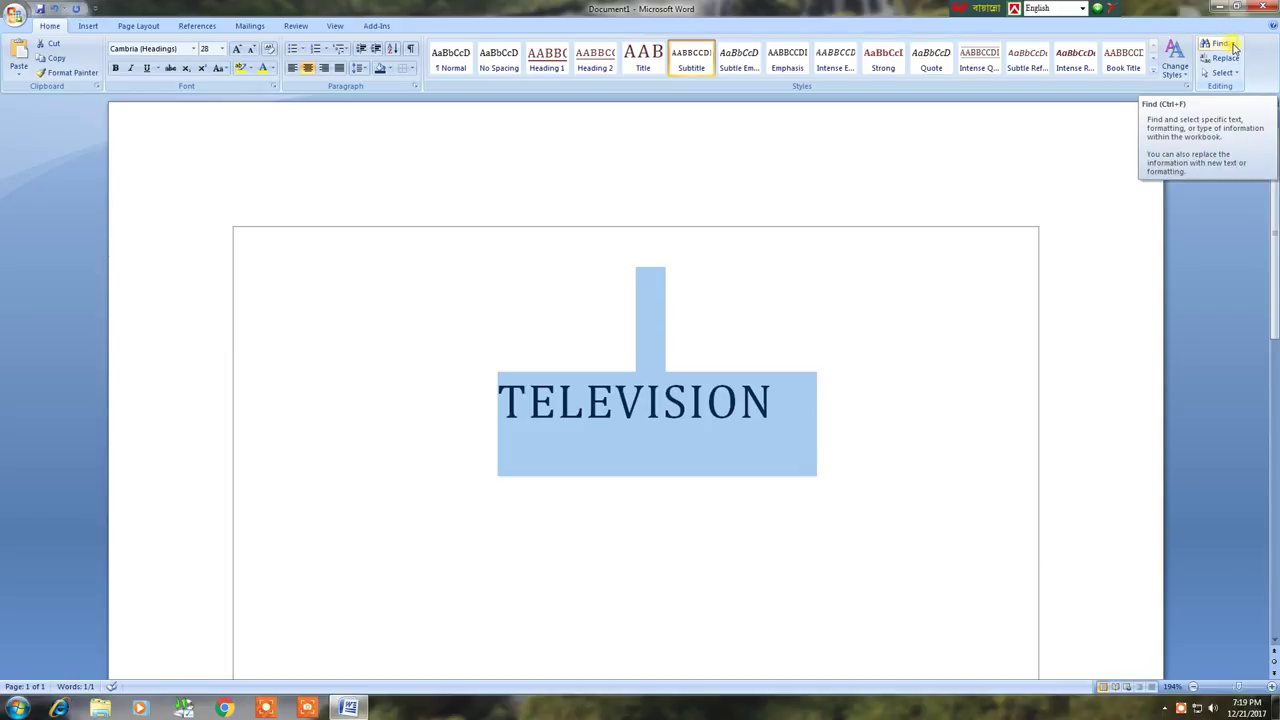
Paste two more copies of the TELEVISION heading below the original
left_click(1235, 47)
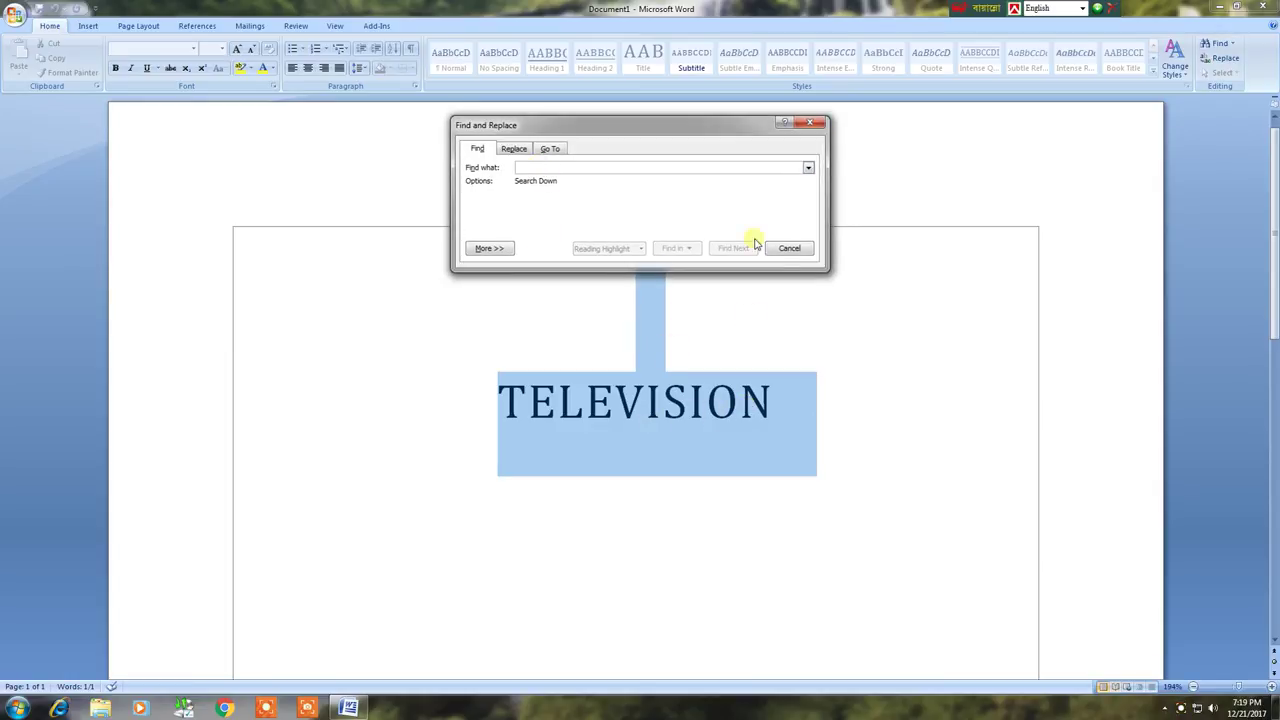
left_click(787, 249)
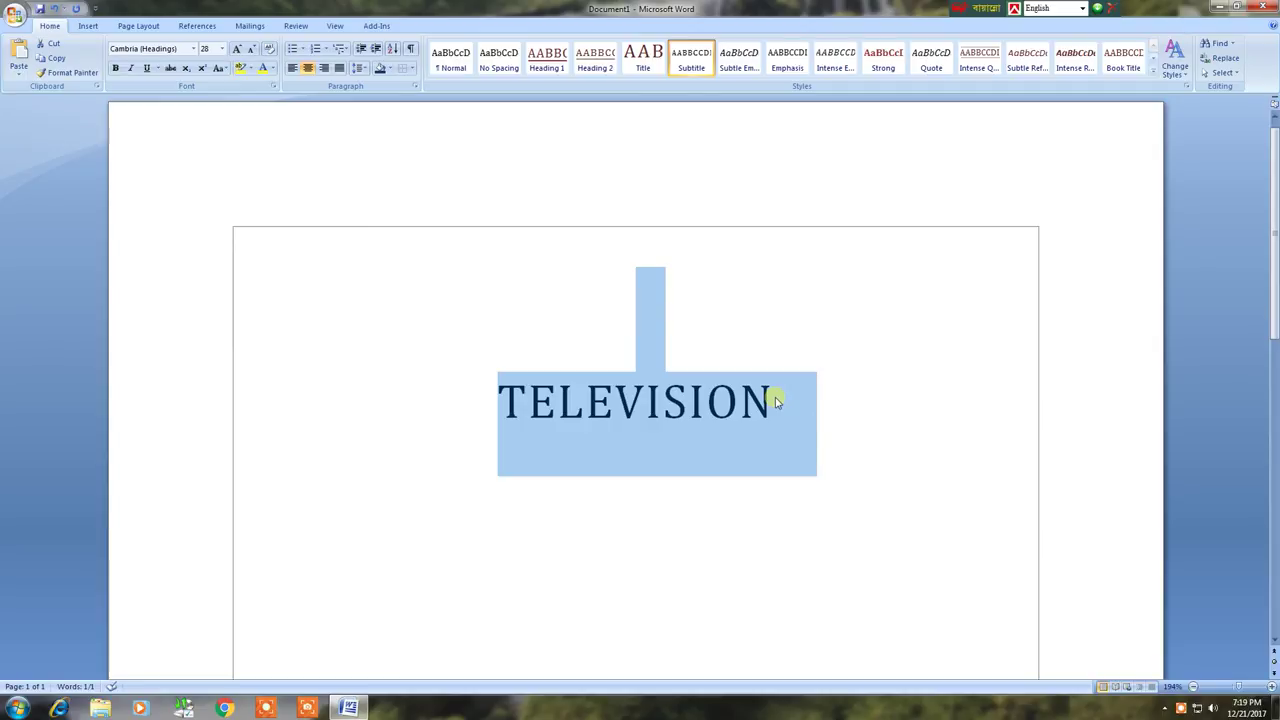
left_click(818, 406)
key("Down")
key("ctrl+v")
key("ctrl+v")
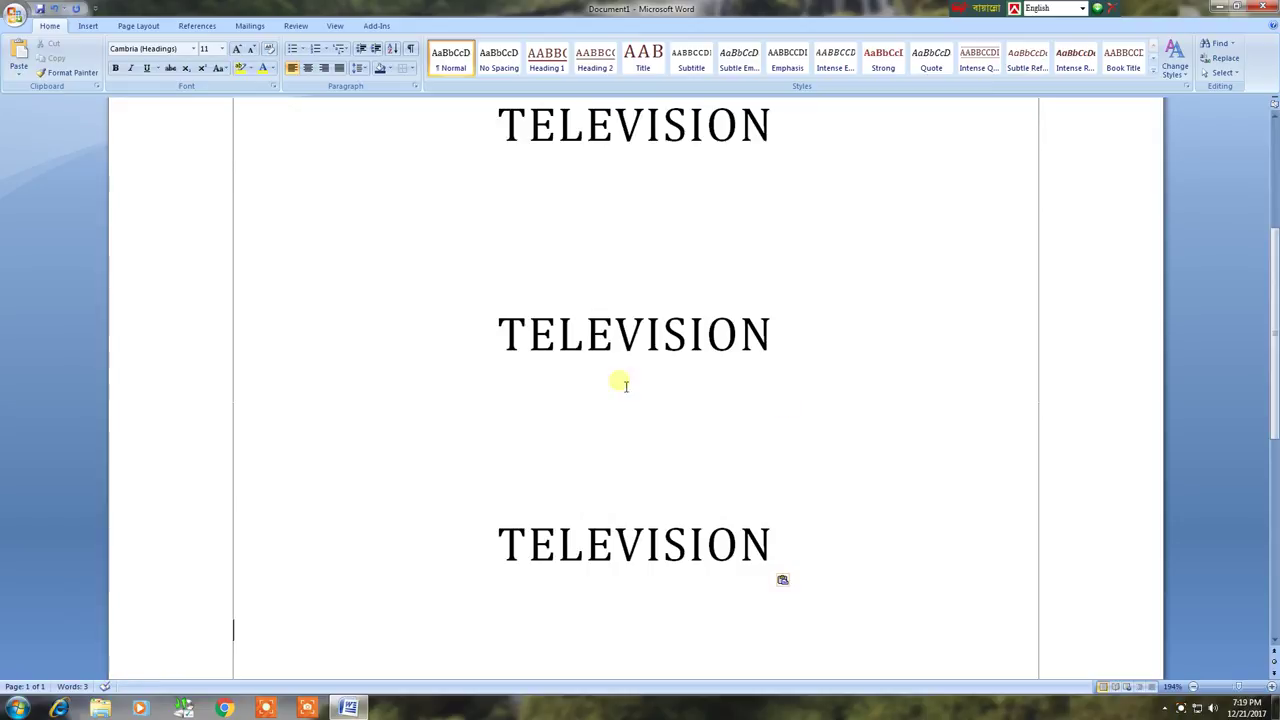
Misspell the copies as TELLVISION and TELEVIOION, then bring up Find
left_click_drag(587, 336, 612, 336)
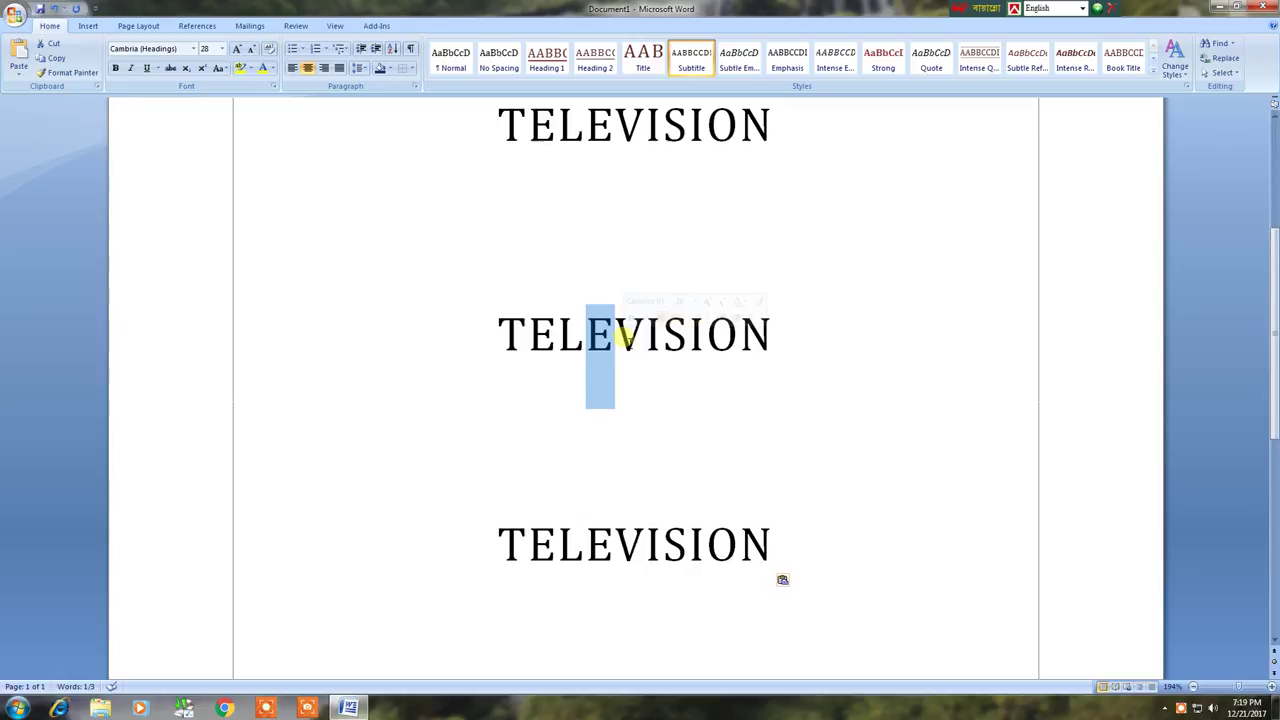
type("L")
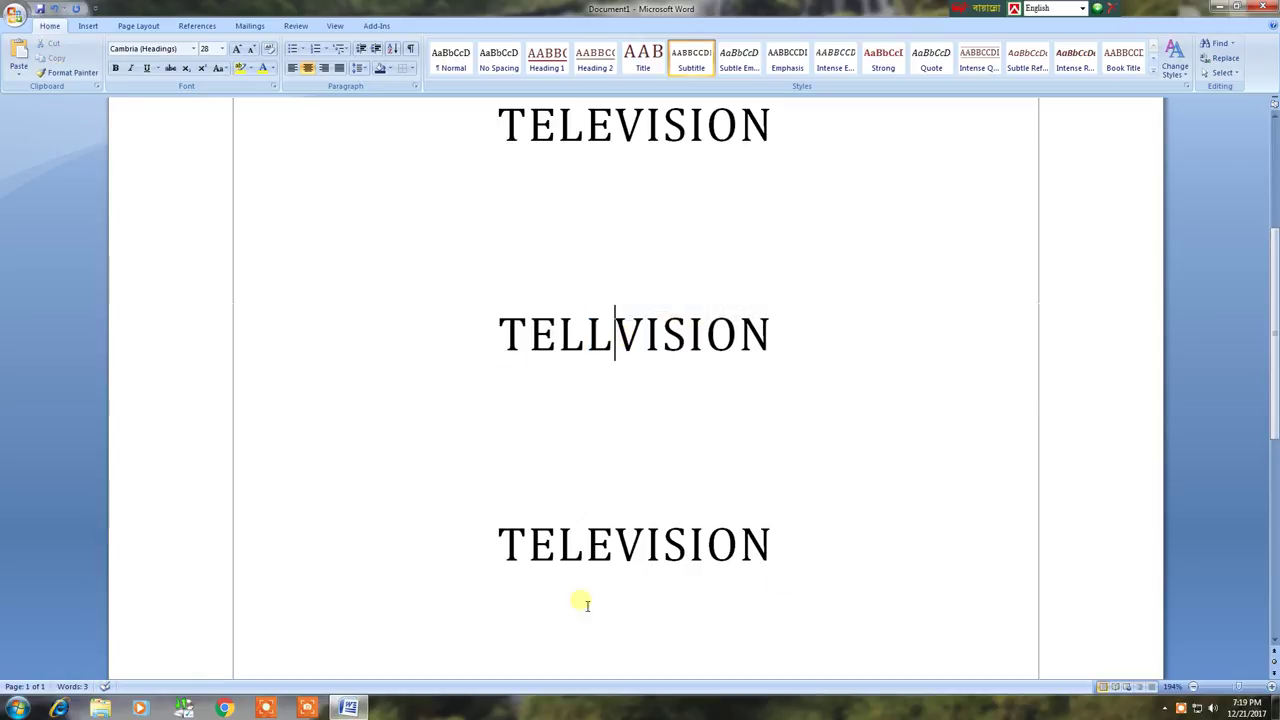
left_click_drag(687, 545, 665, 545)
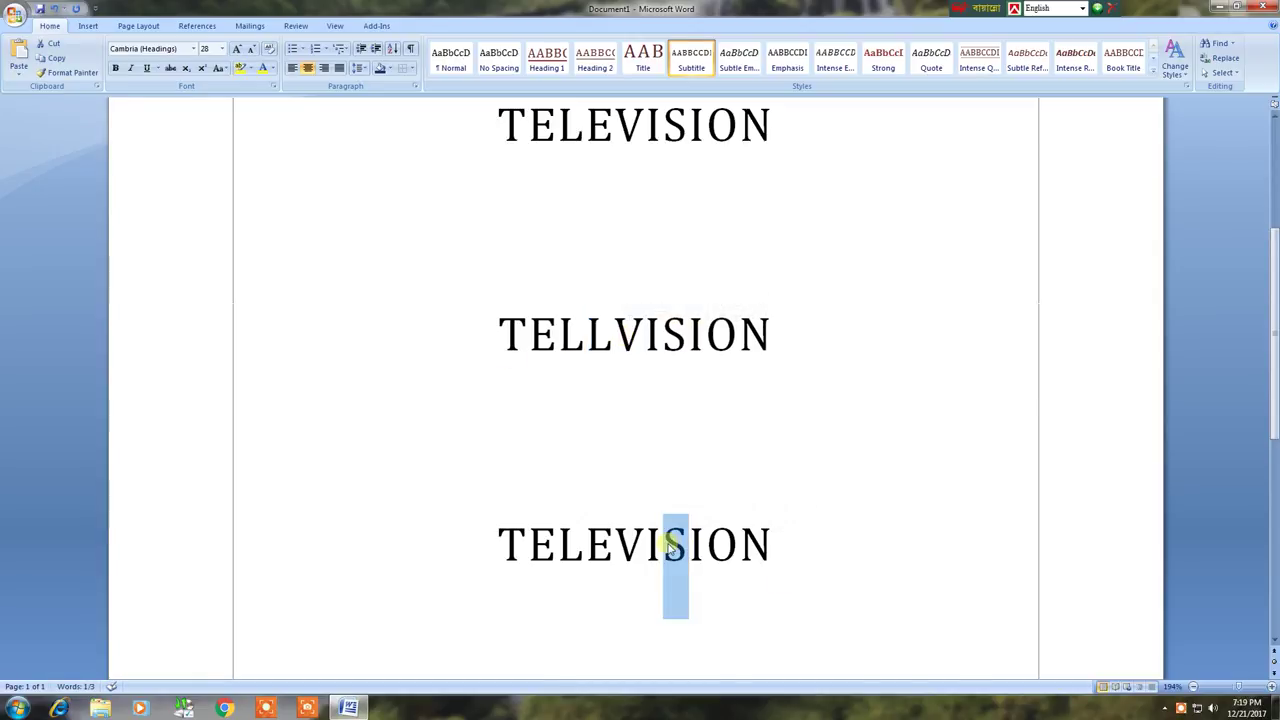
type("O")
scroll(698, 530, "up", 2)
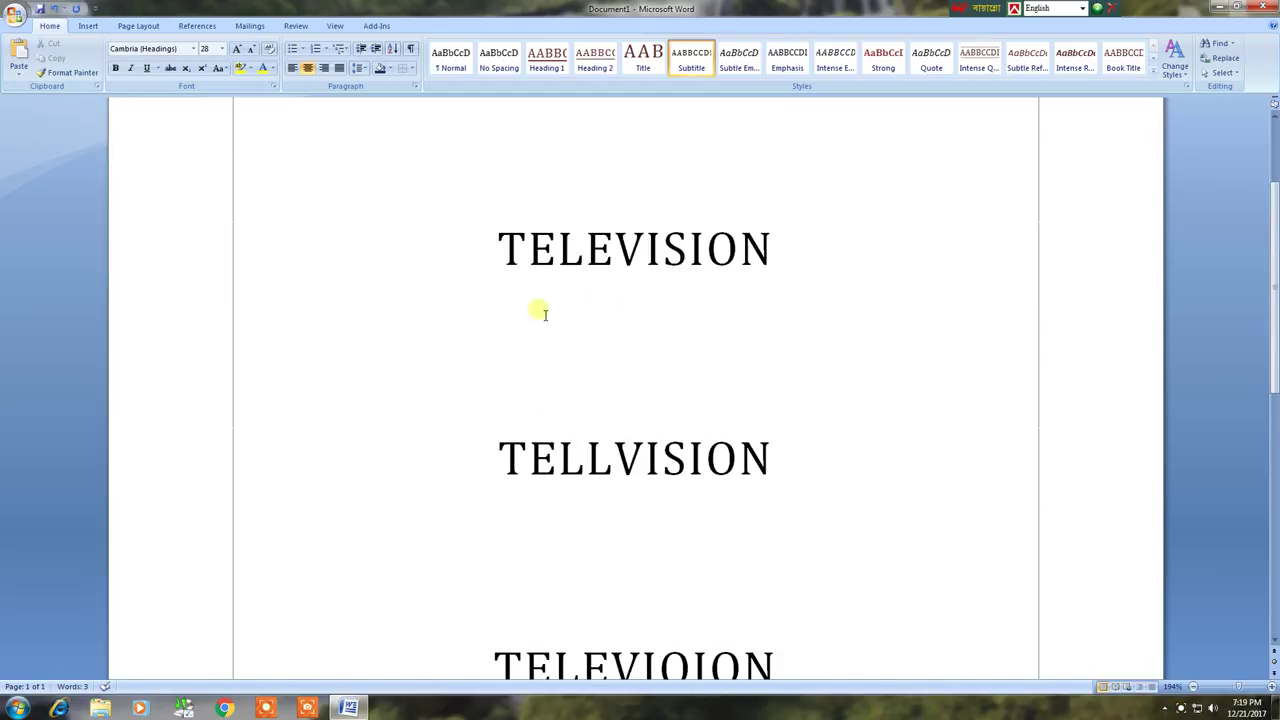
left_click(1218, 43)
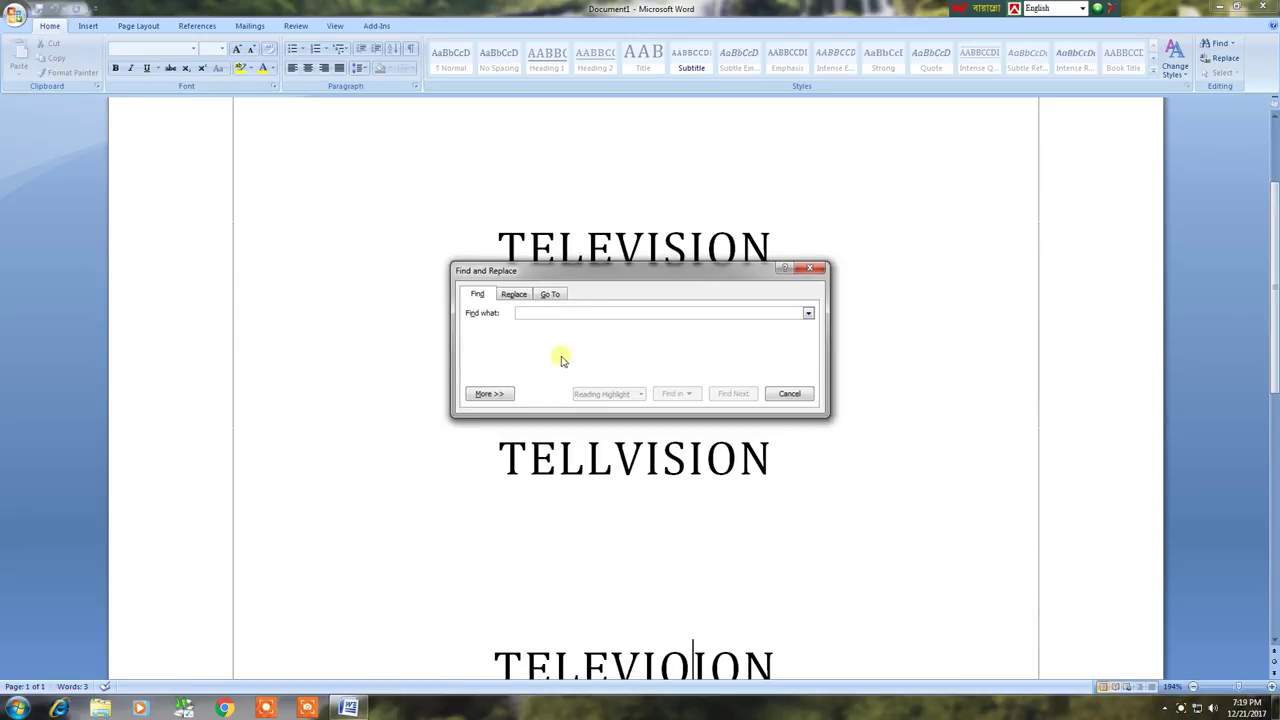
Copy the first TELEVISION line from its shortcut menu
left_click(782, 396)
left_click_drag(493, 236, 763, 238)
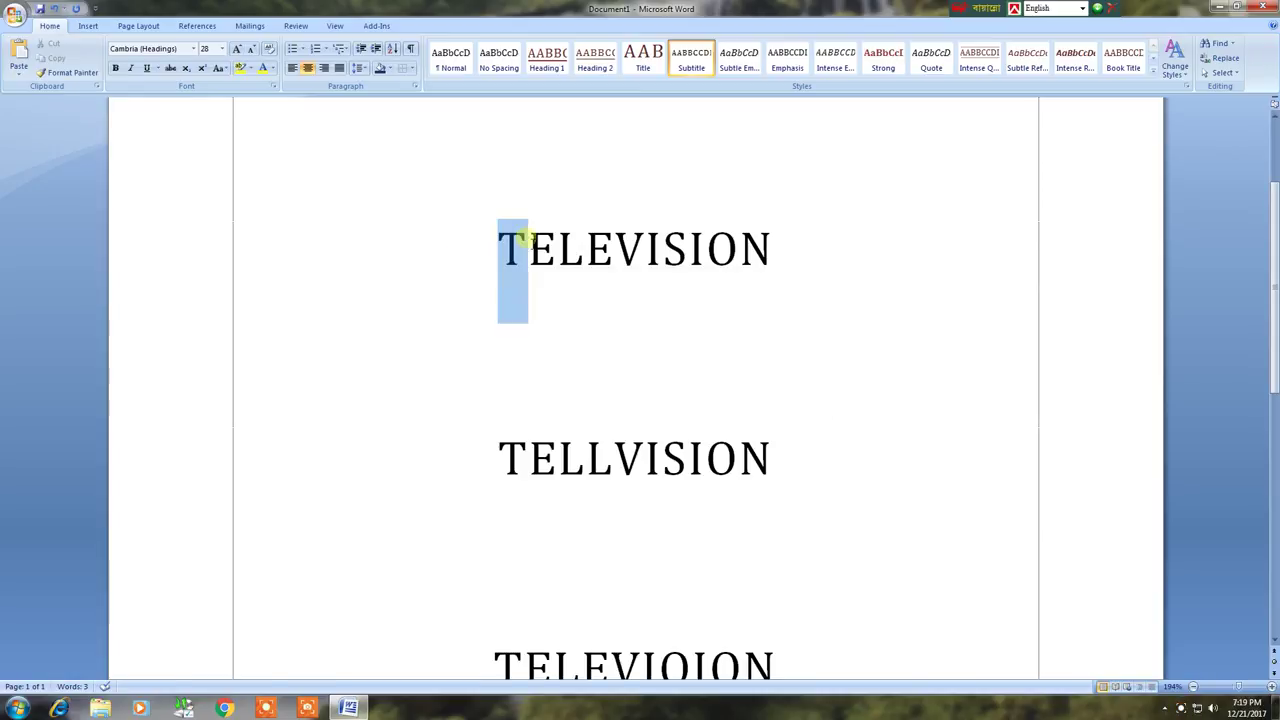
right_click(667, 244)
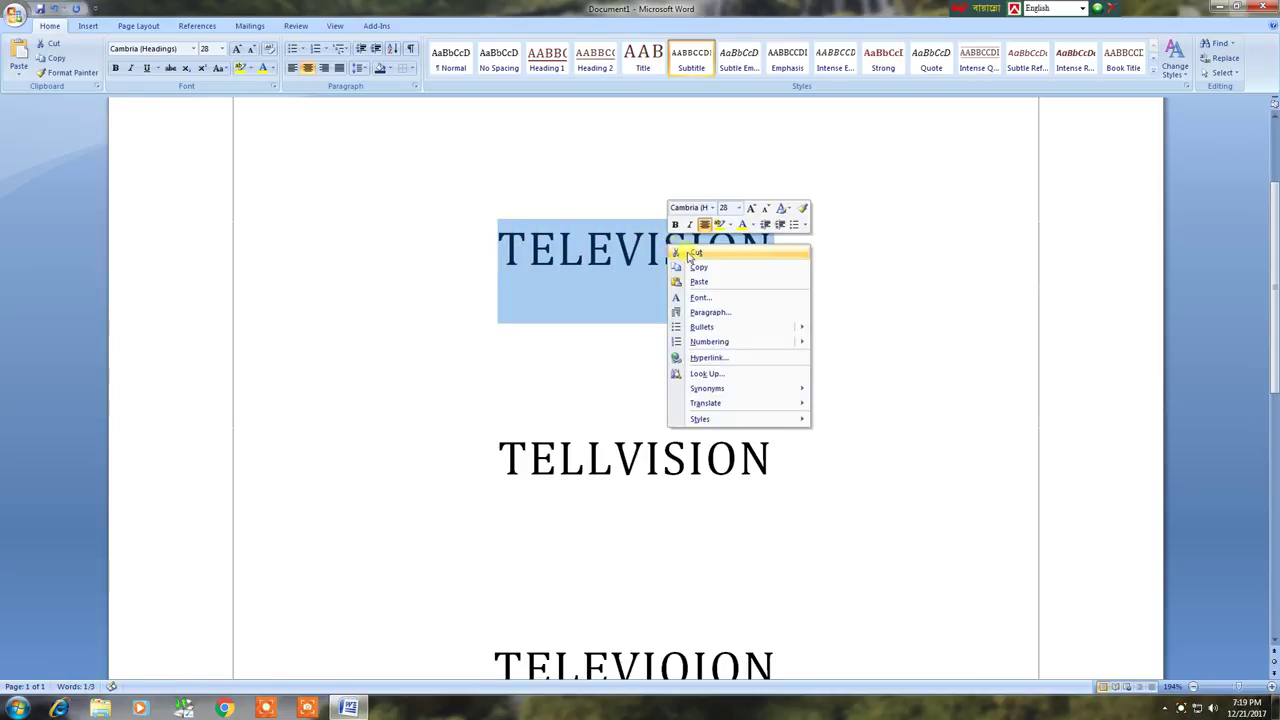
left_click(700, 268)
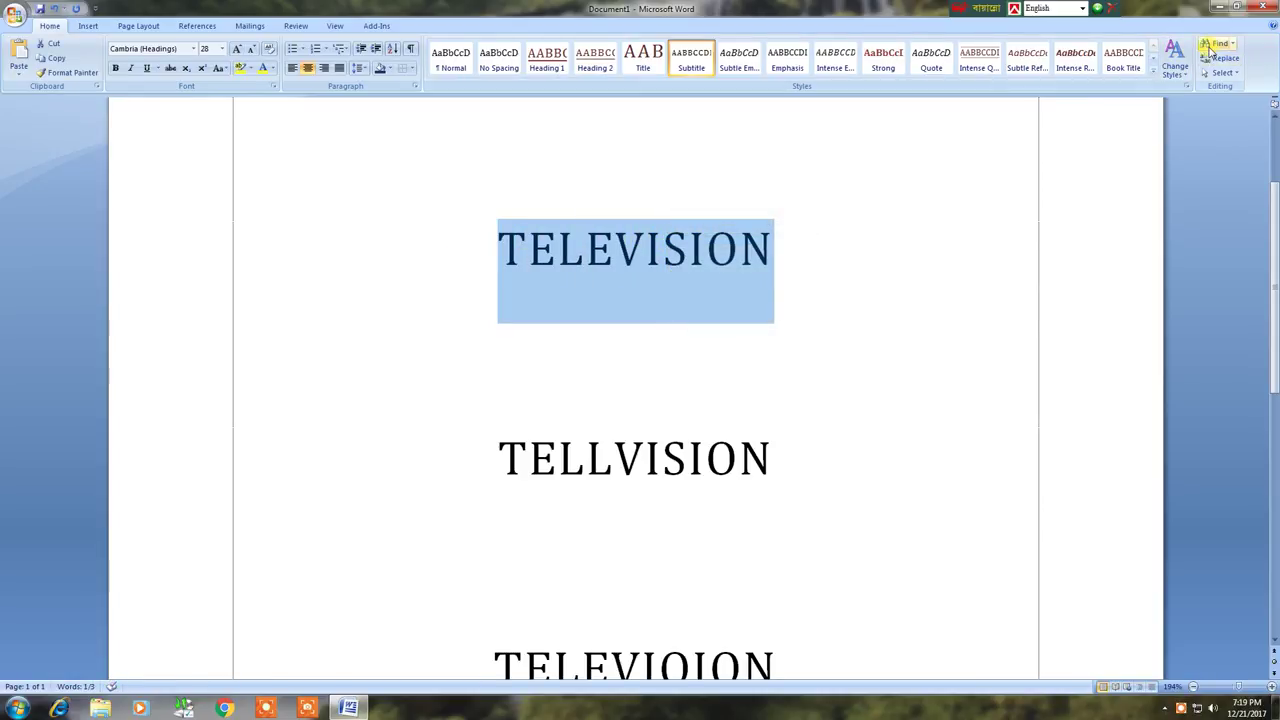
Search for TELEVISION with Find Next and continue from the document start
left_click(1212, 45)
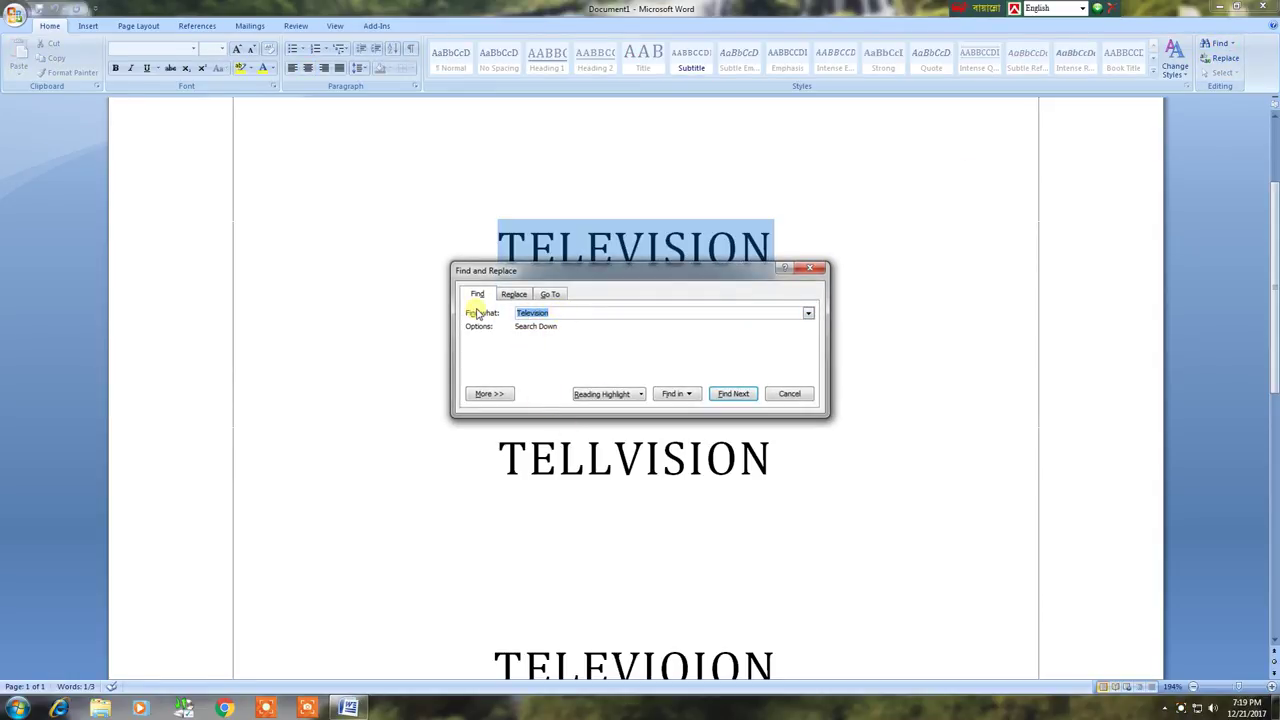
key("BackSpace")
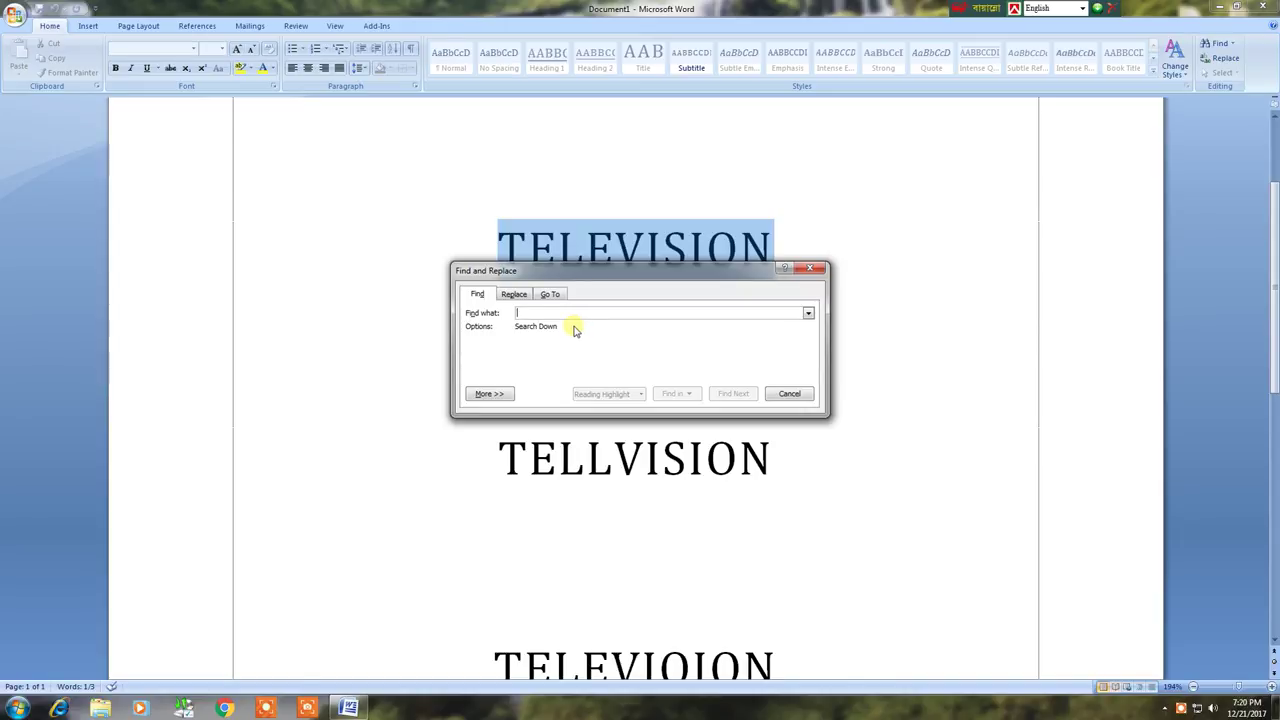
type("TELEVISION")
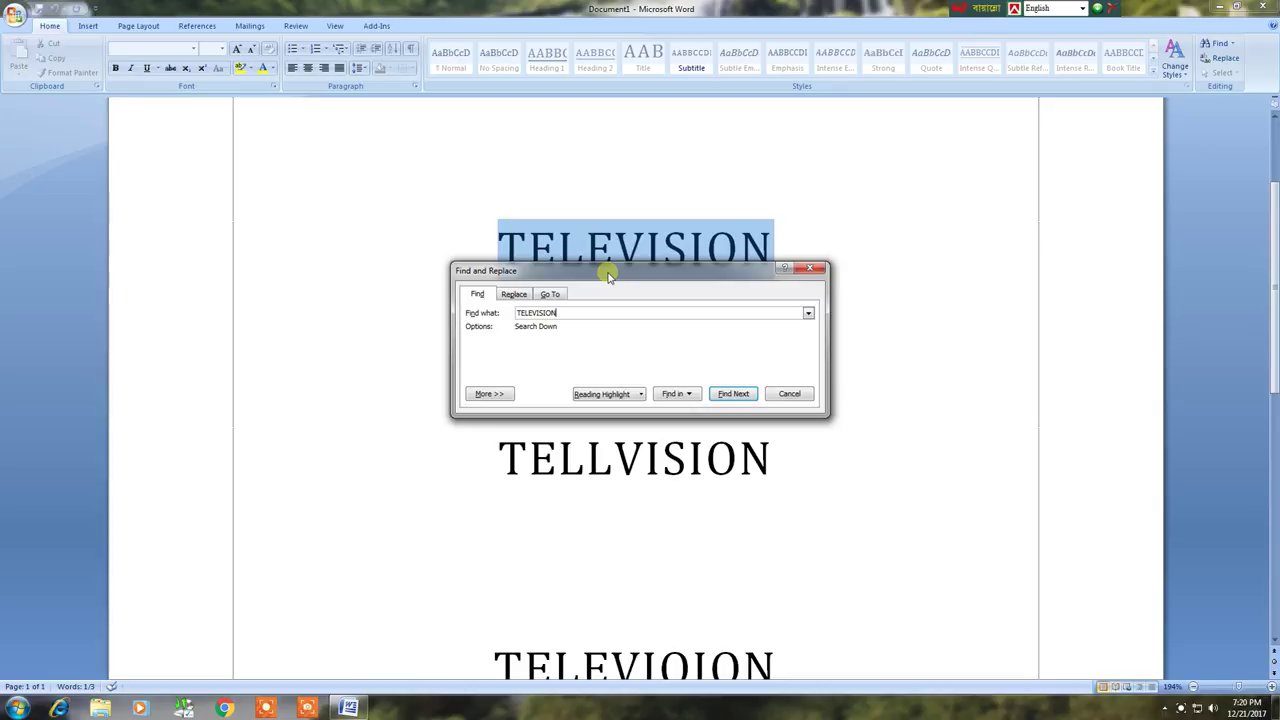
left_click_drag(605, 279, 607, 193)
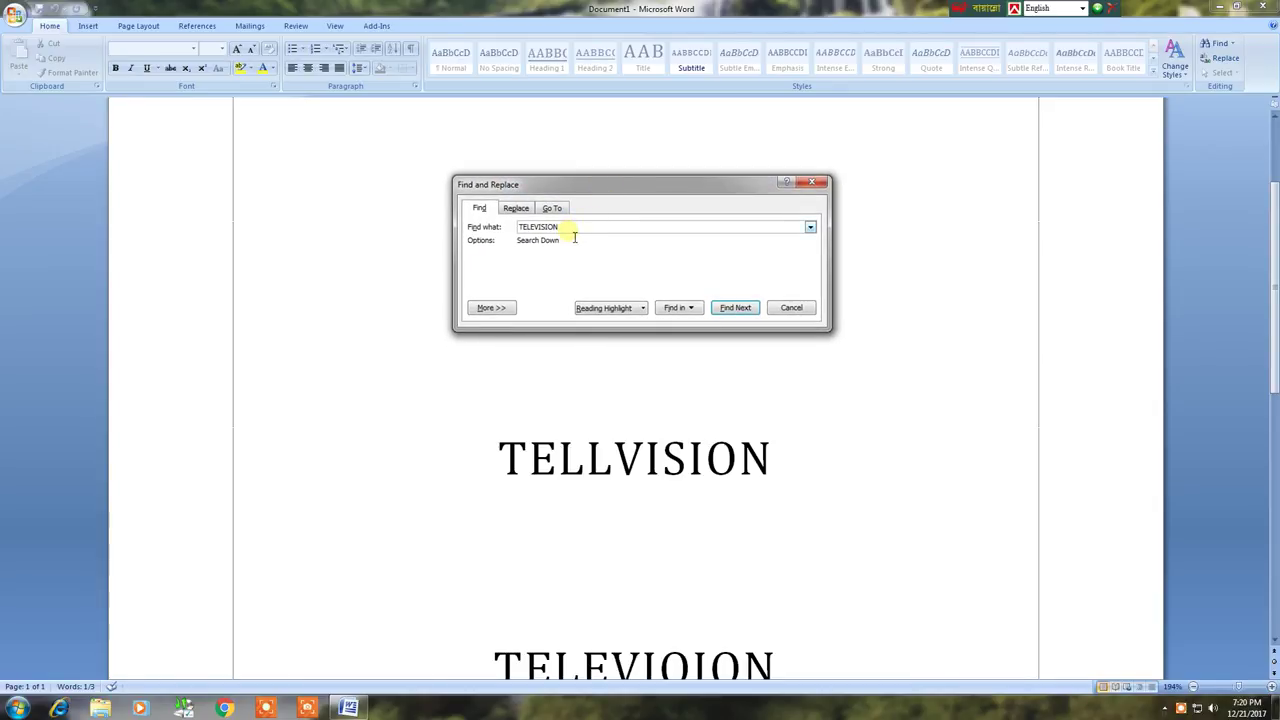
left_click(737, 310)
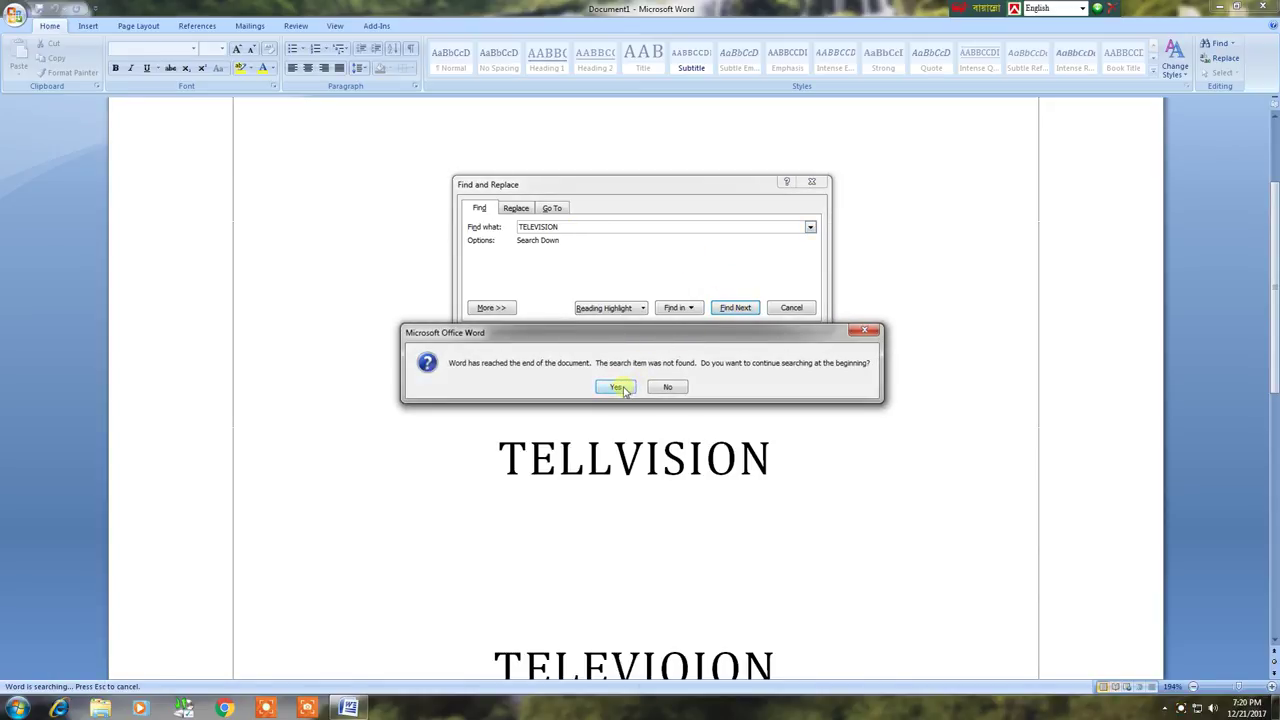
left_click(615, 387)
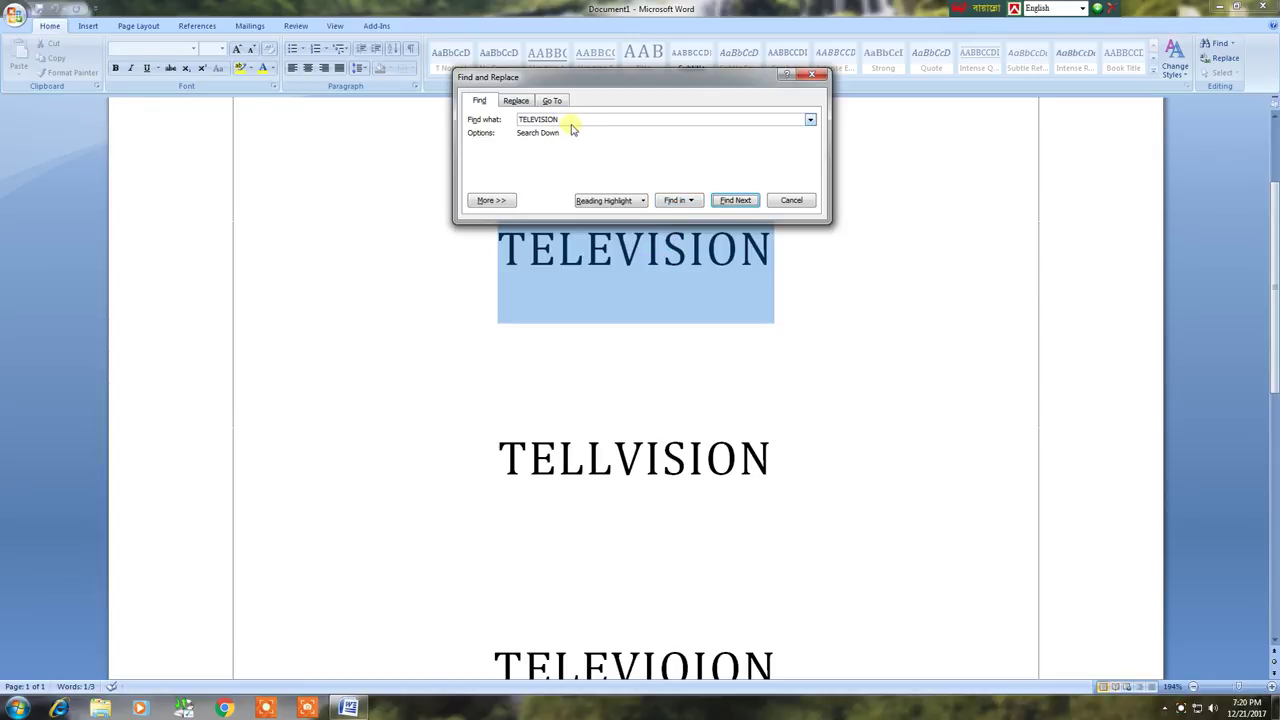
Type a second TELEVISION right after the first TELEVISION on the line
left_click(782, 282)
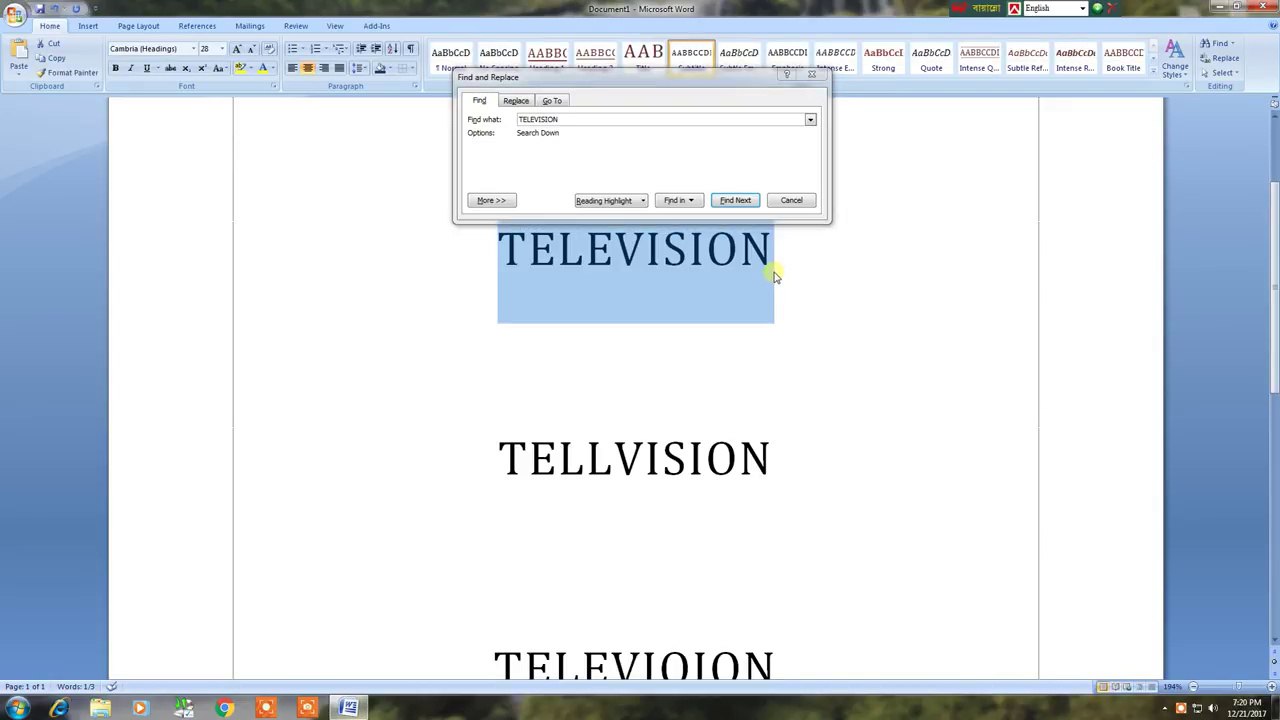
double_click(778, 272)
left_click(784, 274)
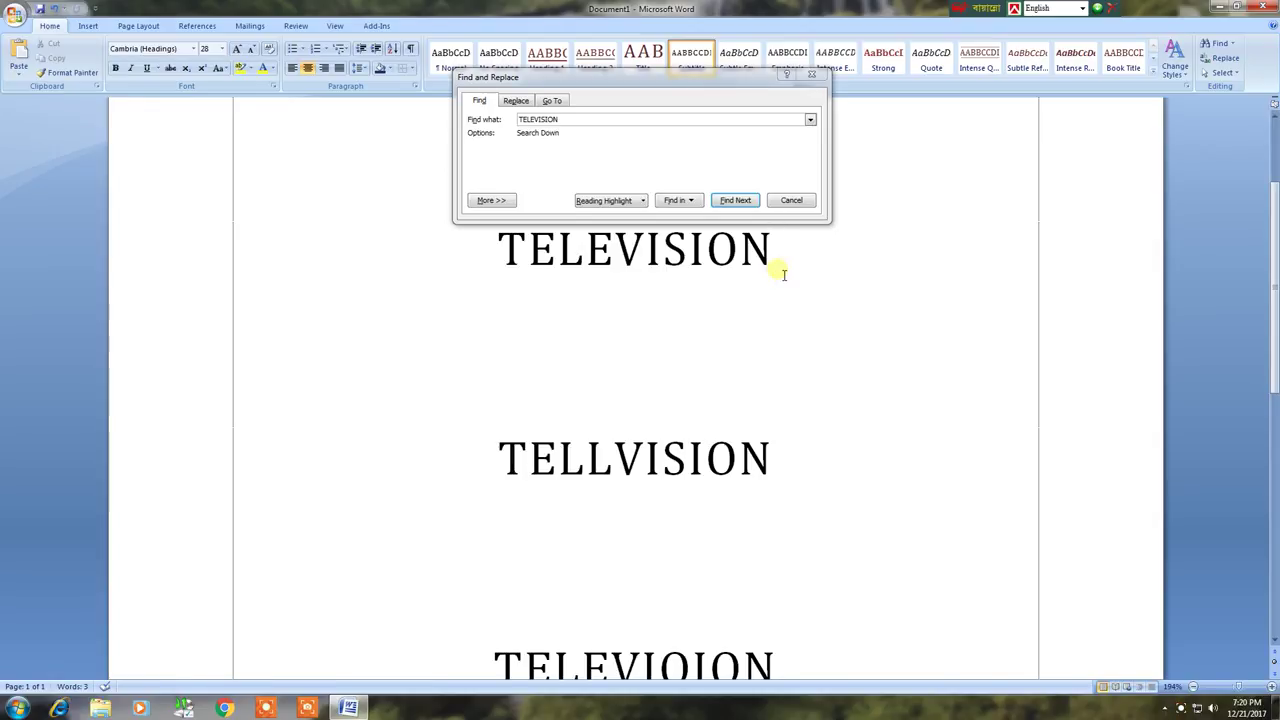
type("TELE")
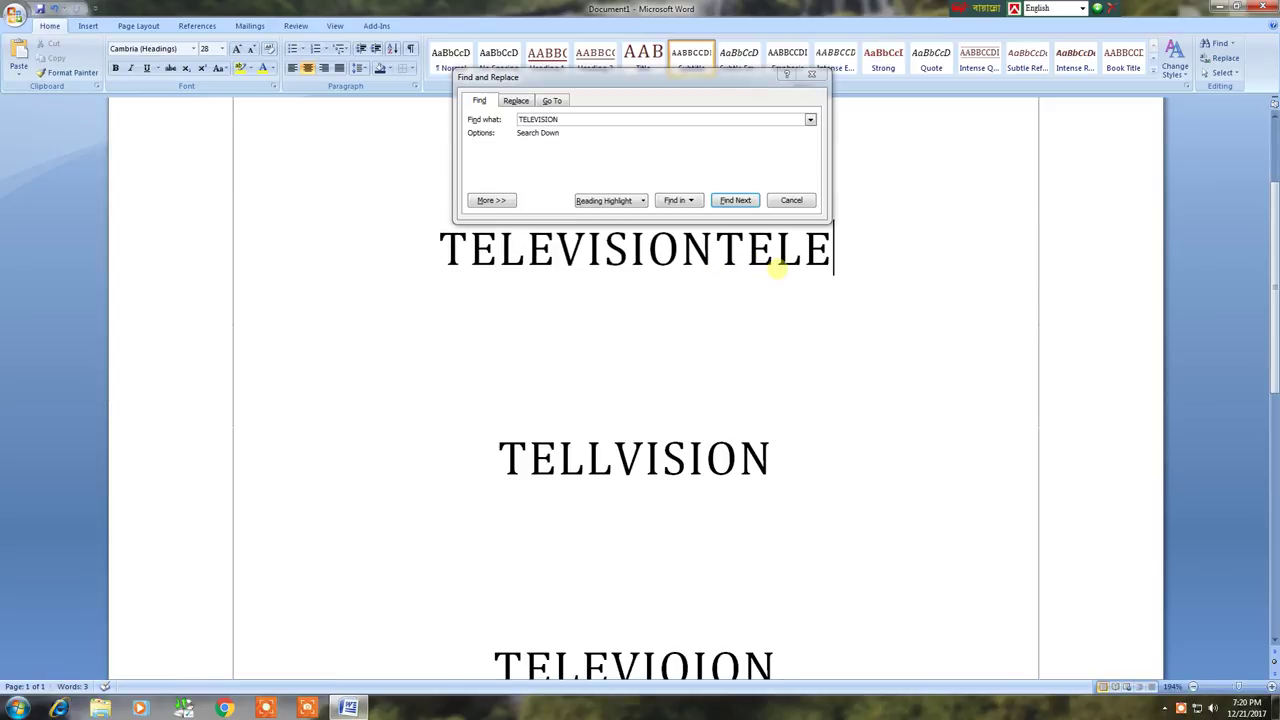
key("BackSpace")
key("BackSpace")
key("BackSpace")
key("BackSpace")
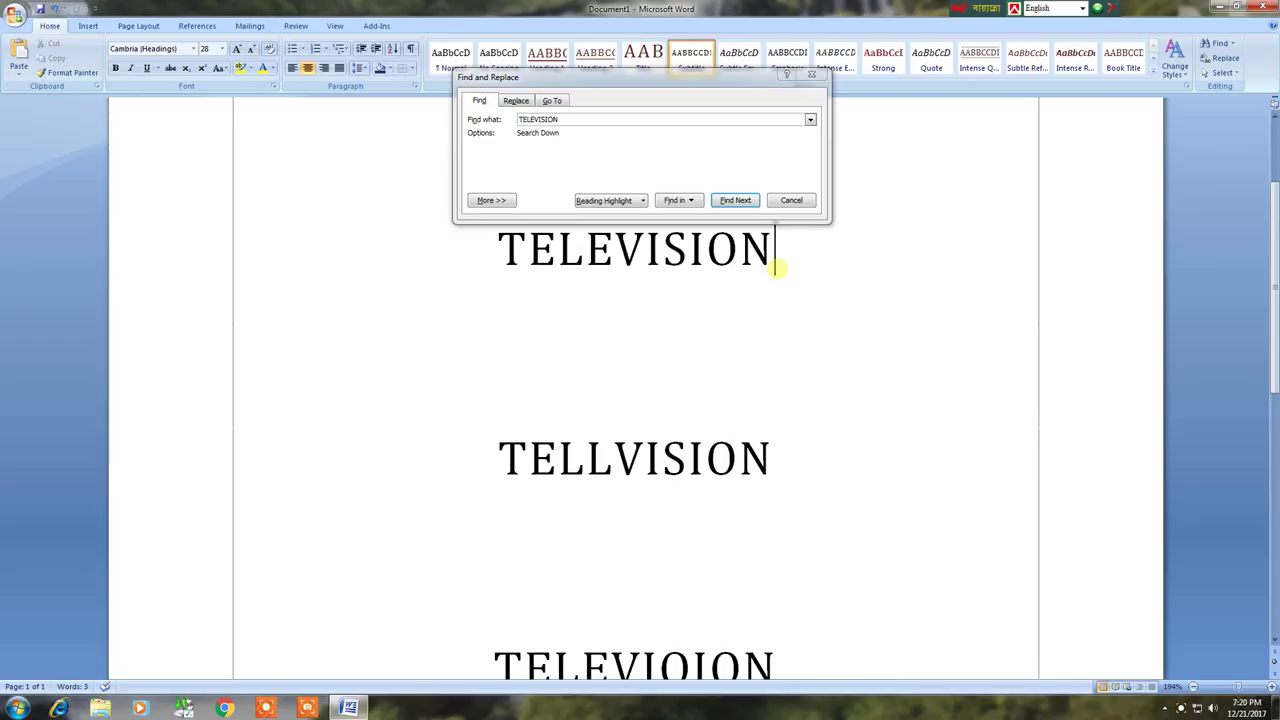
type("TELEVISI")
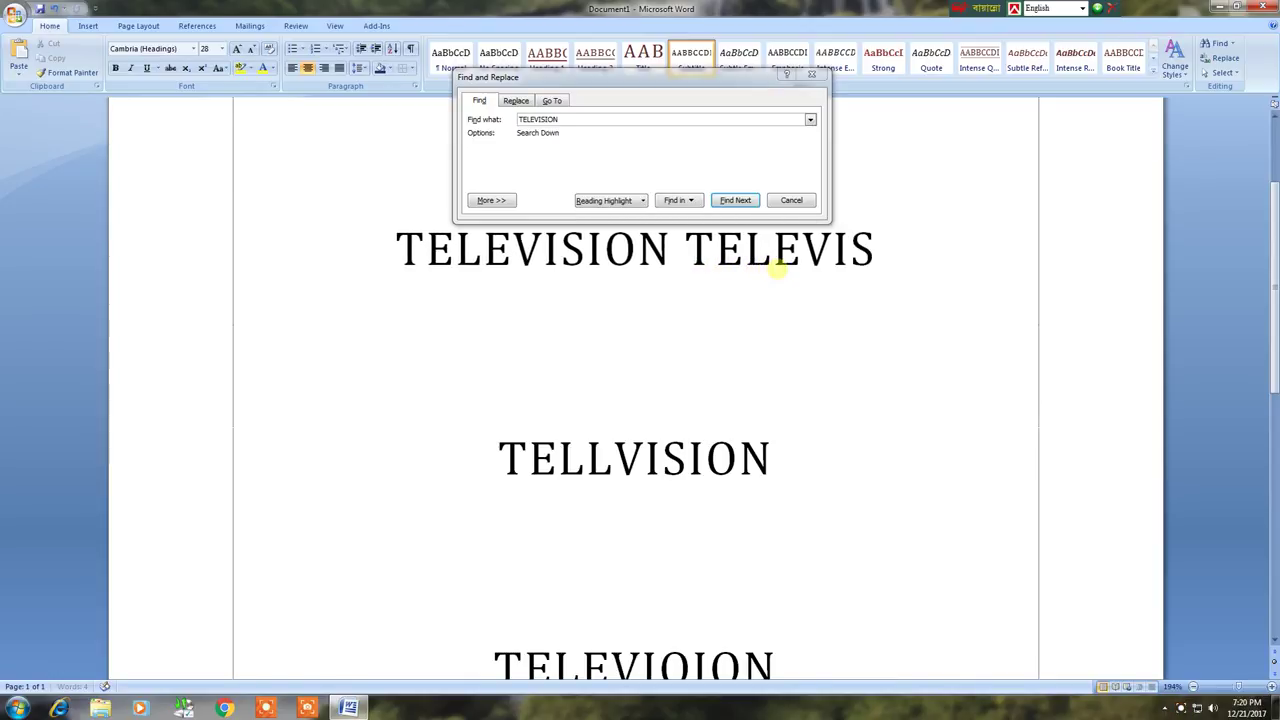
type("ON")
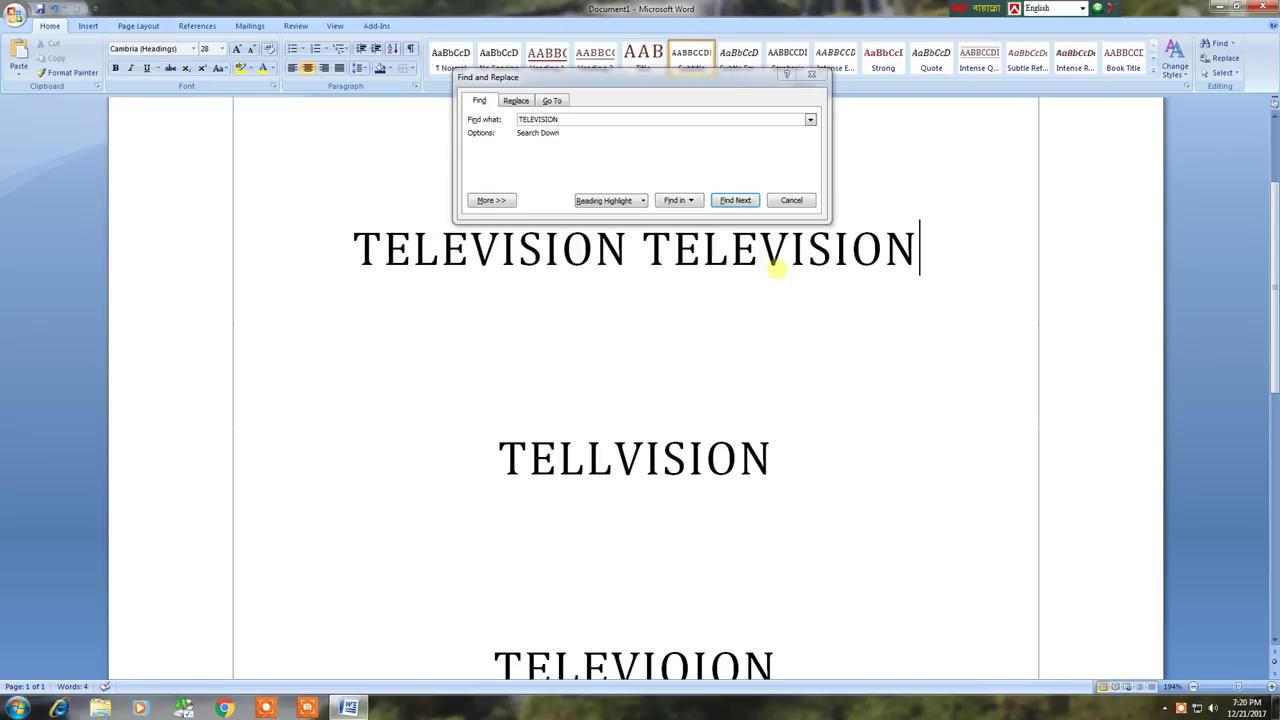
Select and cut the second TELEVISION, then show the Replace page of Find and Replace
key("shift+Left")
key("shift+Left")
key("shift+Left")
key("shift+Left")
key("shift+Left")
key("shift+Left")
key("shift+Left")
key("shift+Left")
key("shift+Left")
key("shift+Left")
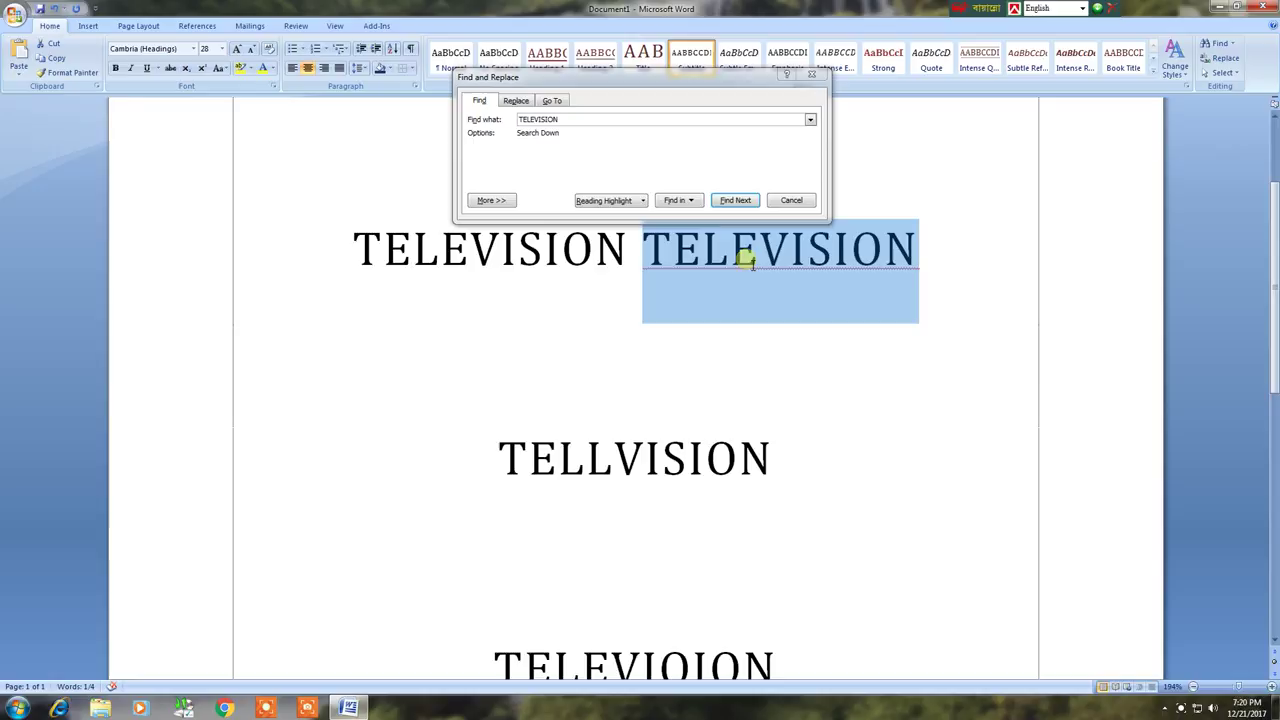
left_click(50, 44)
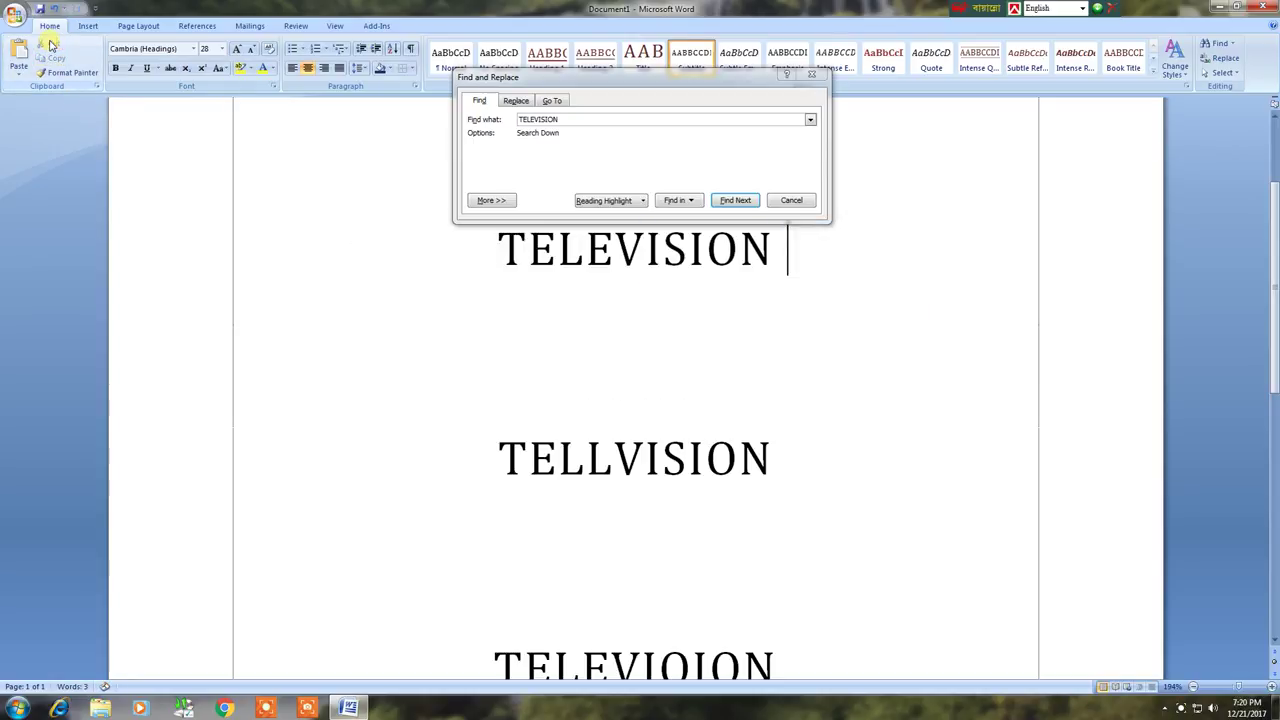
left_click(525, 110)
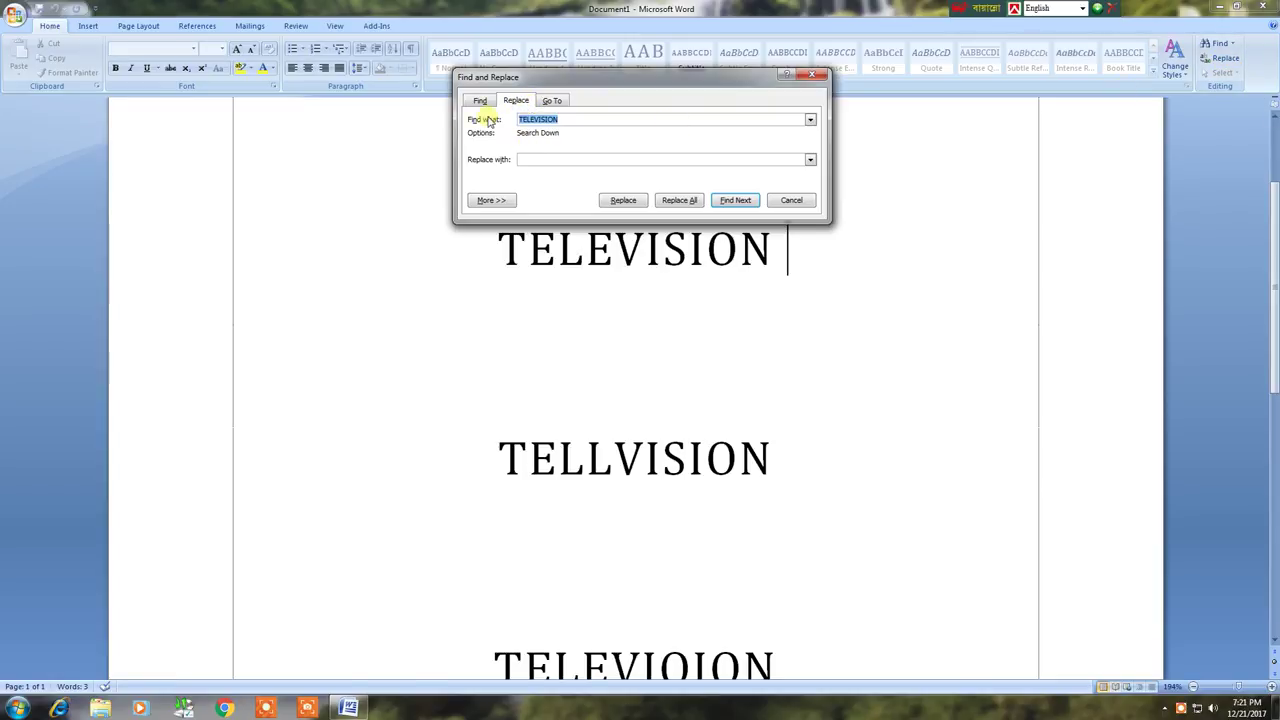
Paste Television into the Replace with box
left_click(590, 164)
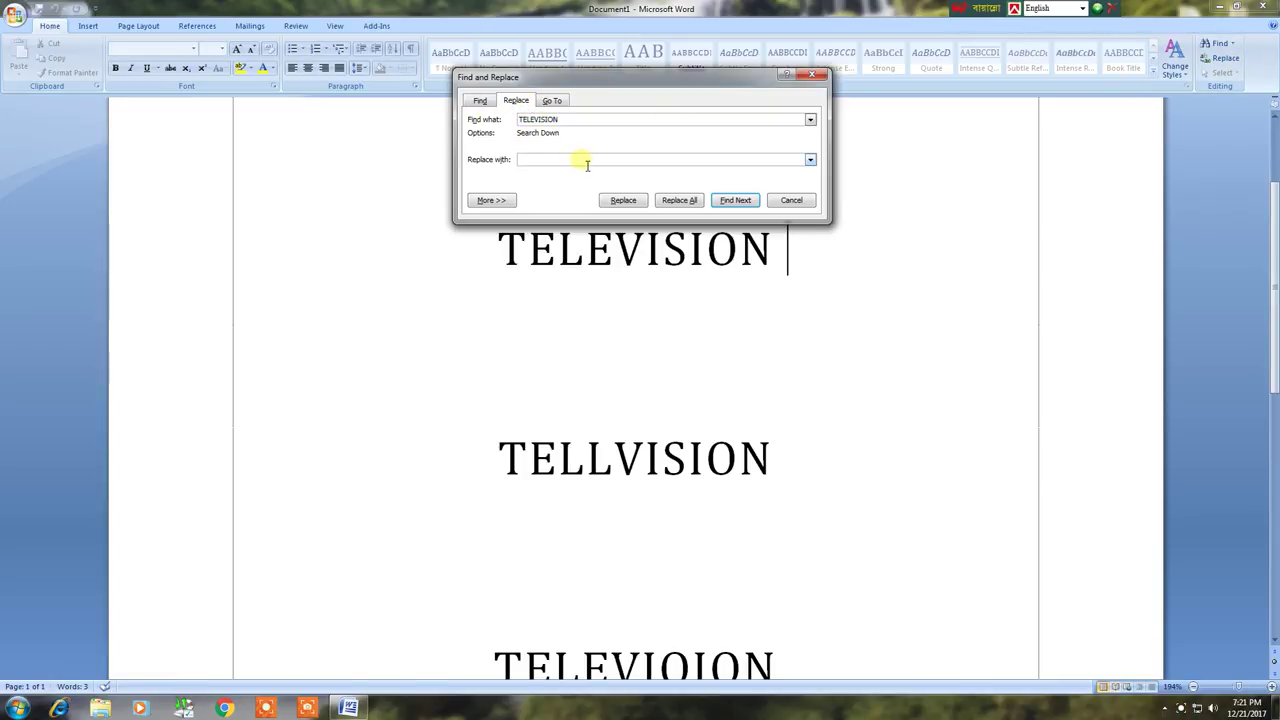
right_click(580, 164)
left_click(596, 199)
Step through the TELEVISION matches with Find Next, then cancel without replacing
left_click(740, 202)
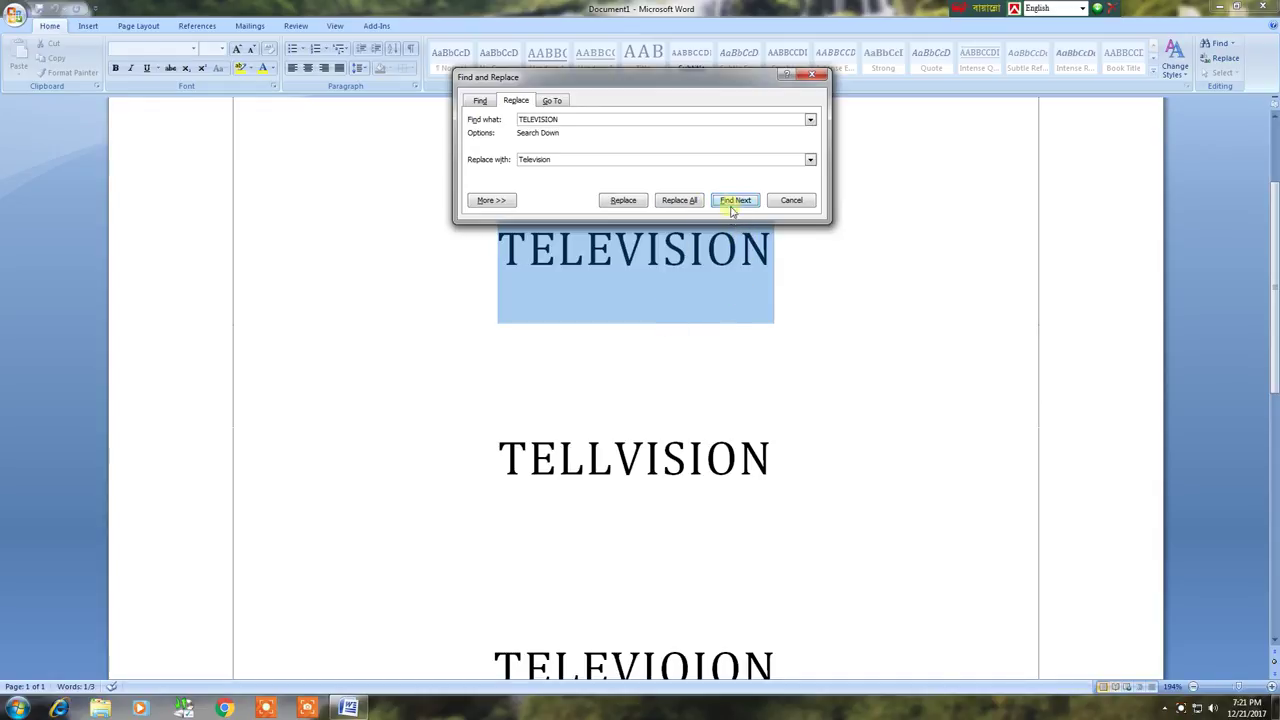
left_click(734, 203)
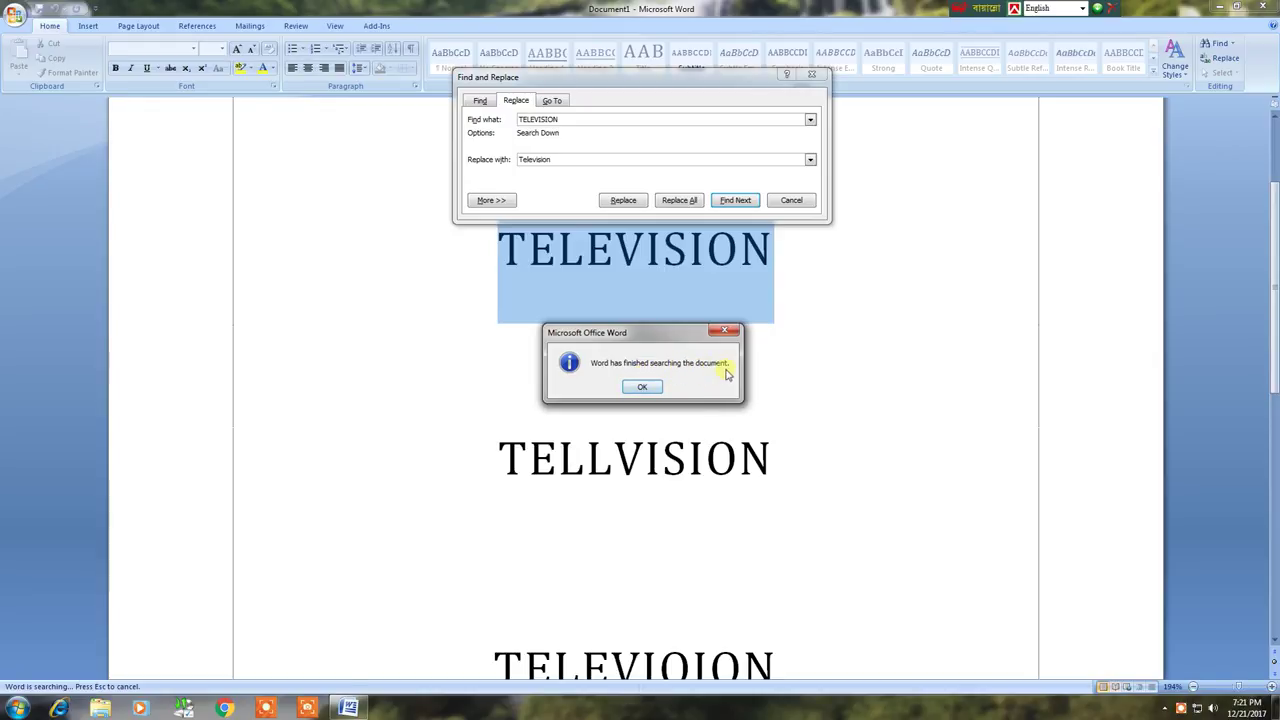
left_click(642, 386)
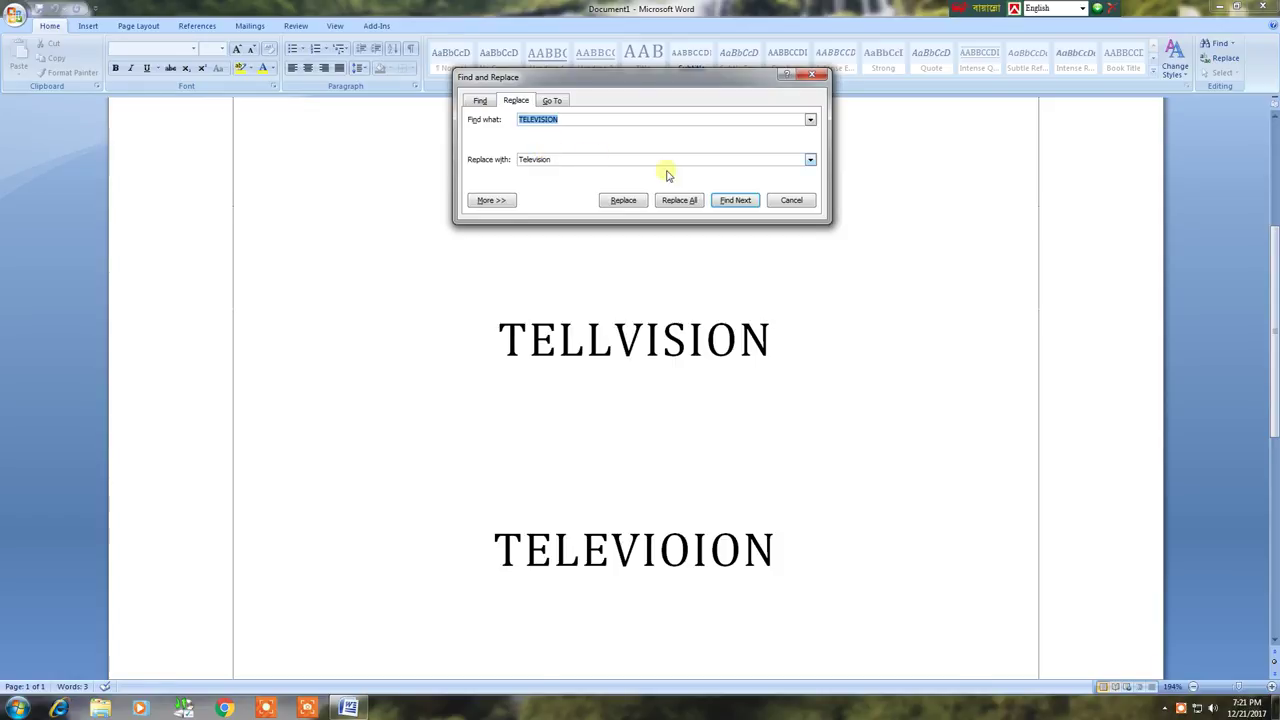
left_click(795, 201)
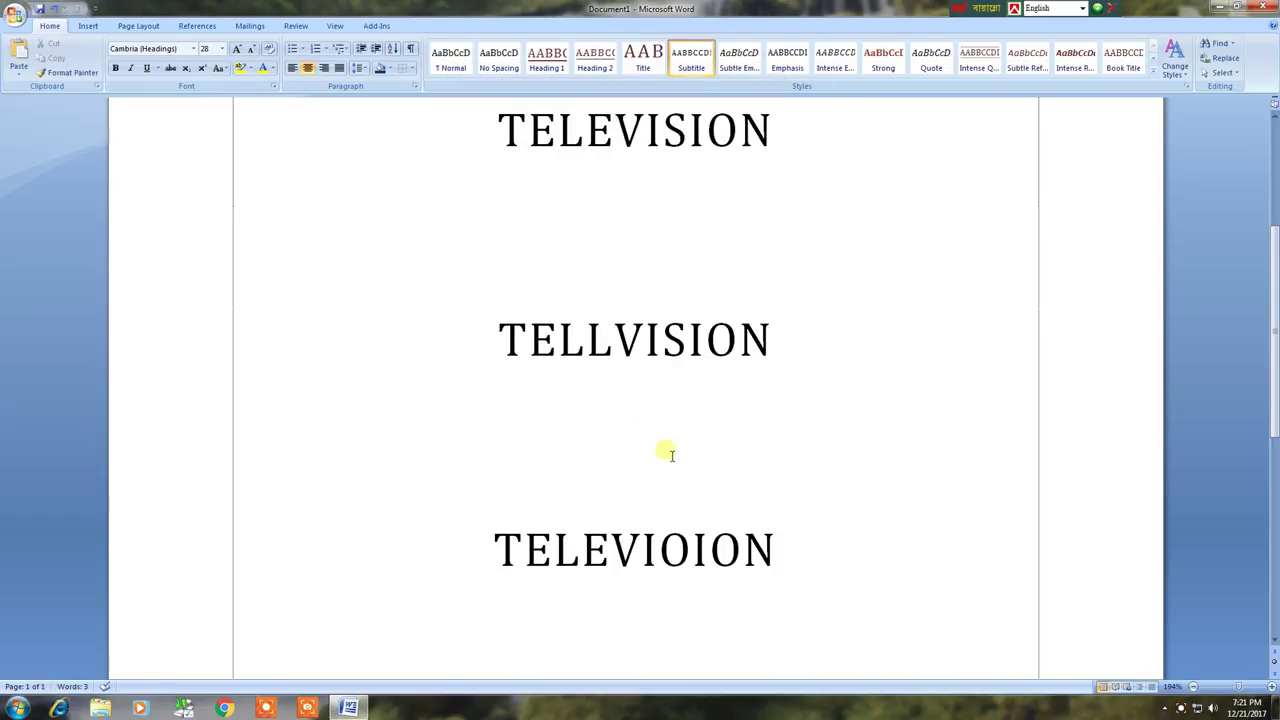
Drag-select the TELEVISION line, then the misspelled TELLVISION line below it
scroll(697, 530, "down", 2)
scroll(620, 480, "up", 4)
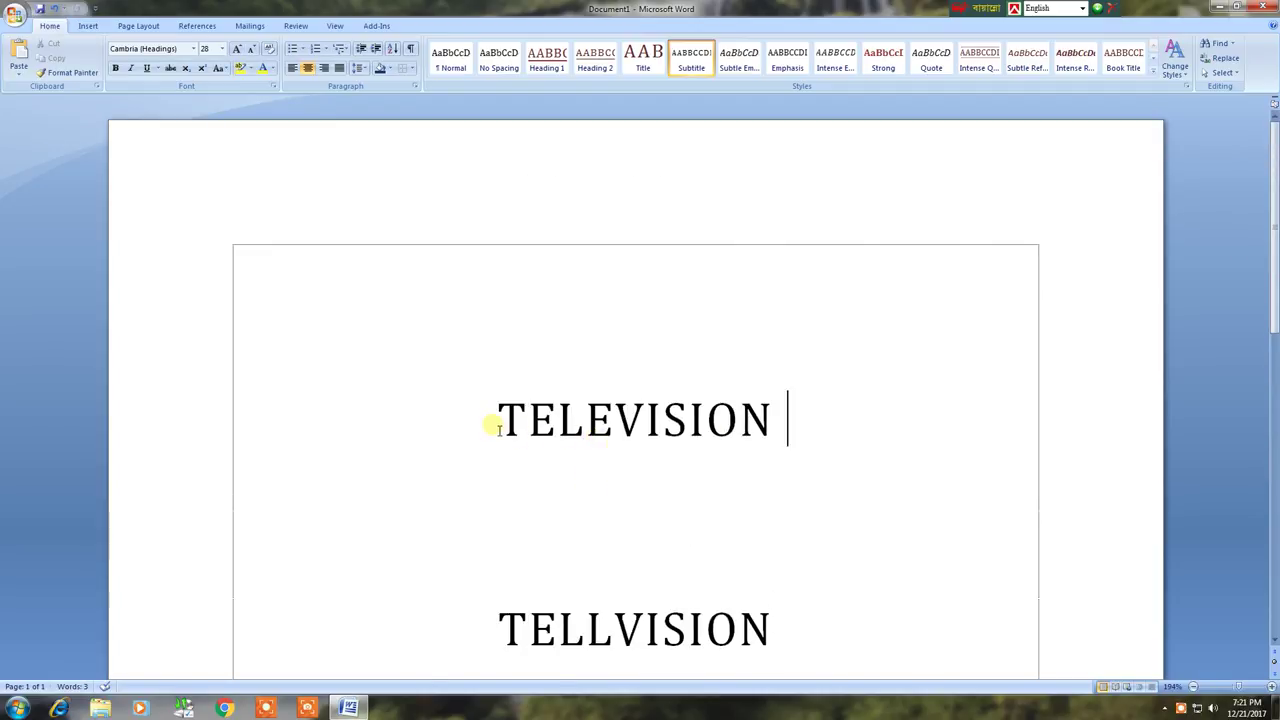
left_click_drag(491, 423, 780, 440)
scroll(760, 465, "down", 2)
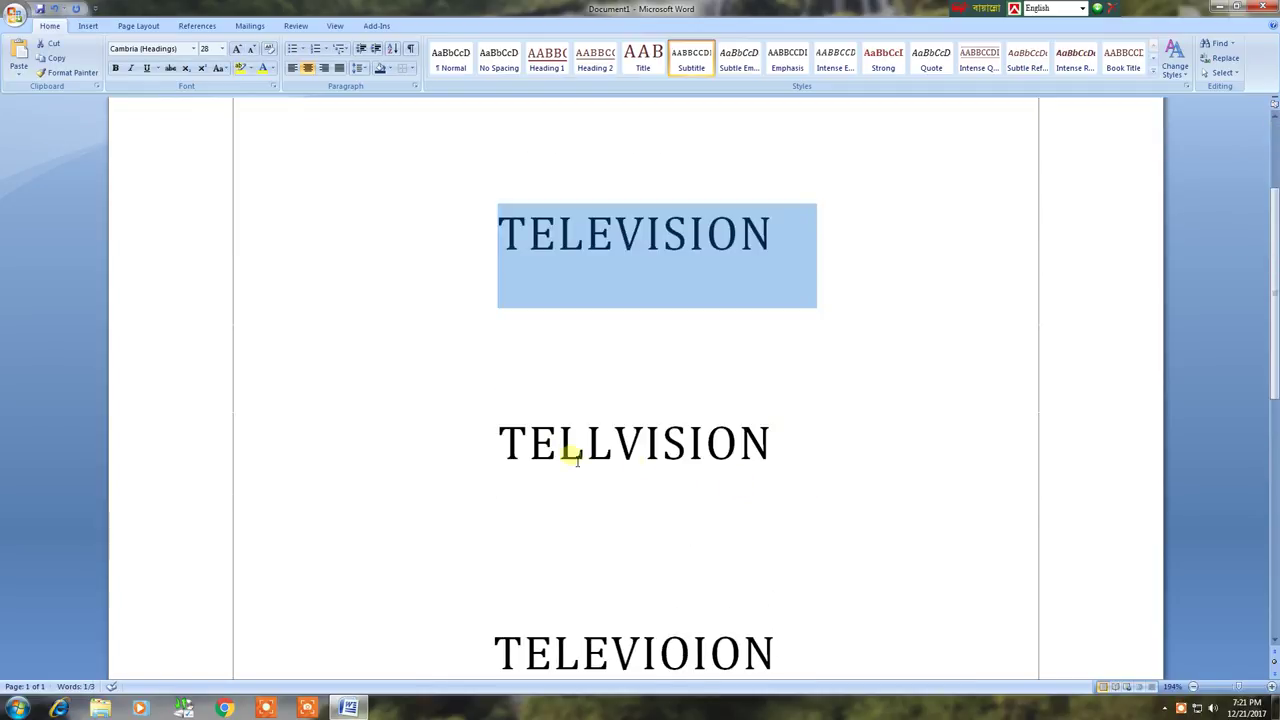
left_click_drag(514, 443, 863, 546)
scroll(830, 530, "down", 3)
scroll(830, 525, "up", 4)
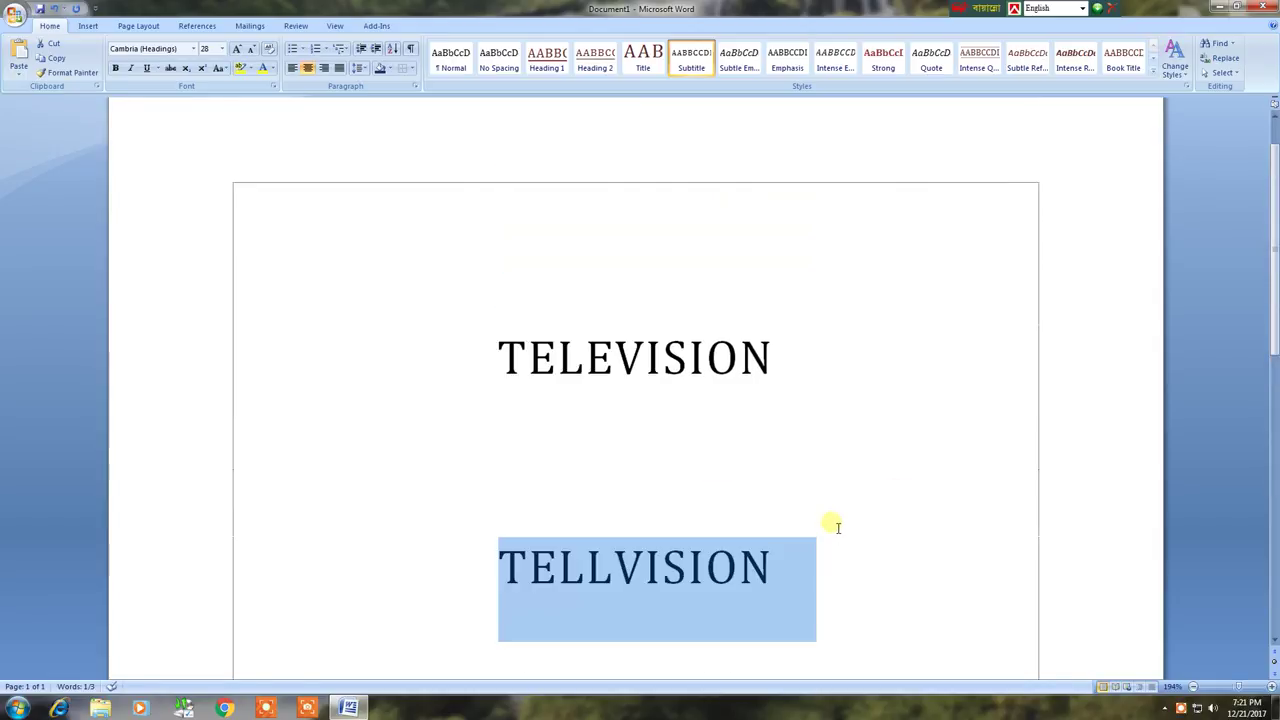
scroll(829, 500, "up", 1)
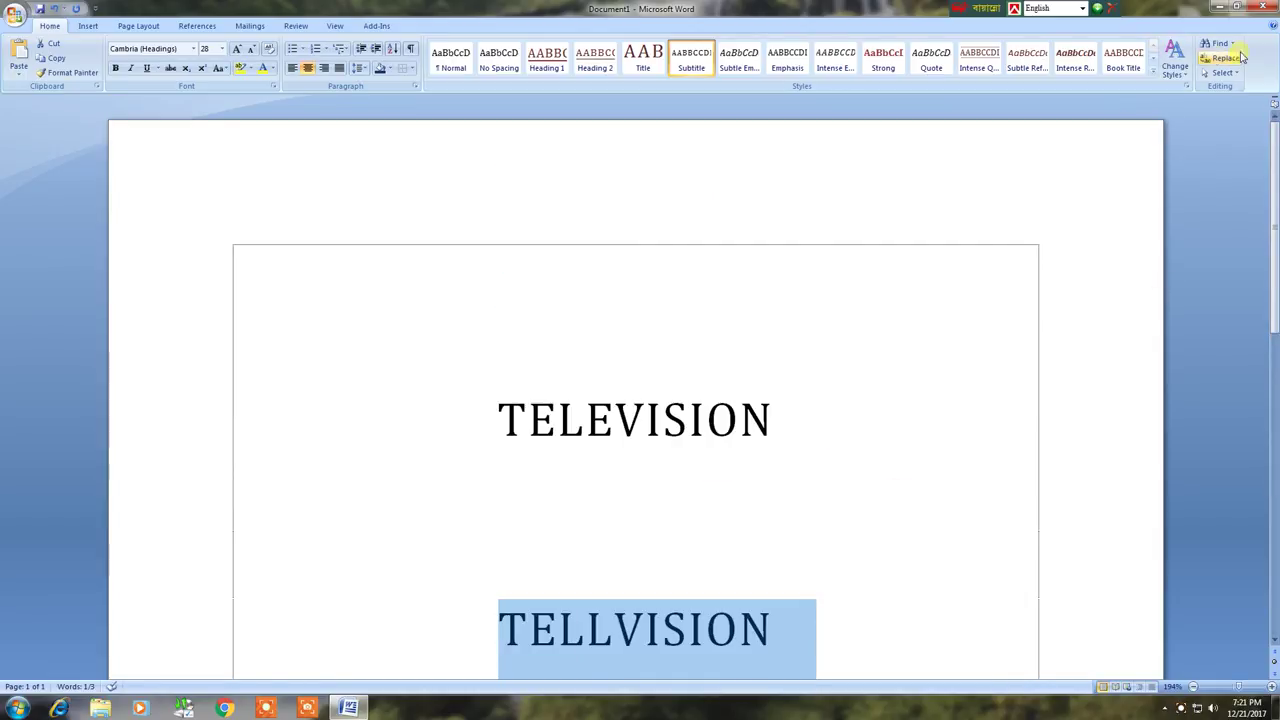
Turn on Select Objects mode and sweep a selection box across the page
left_click(1230, 74)
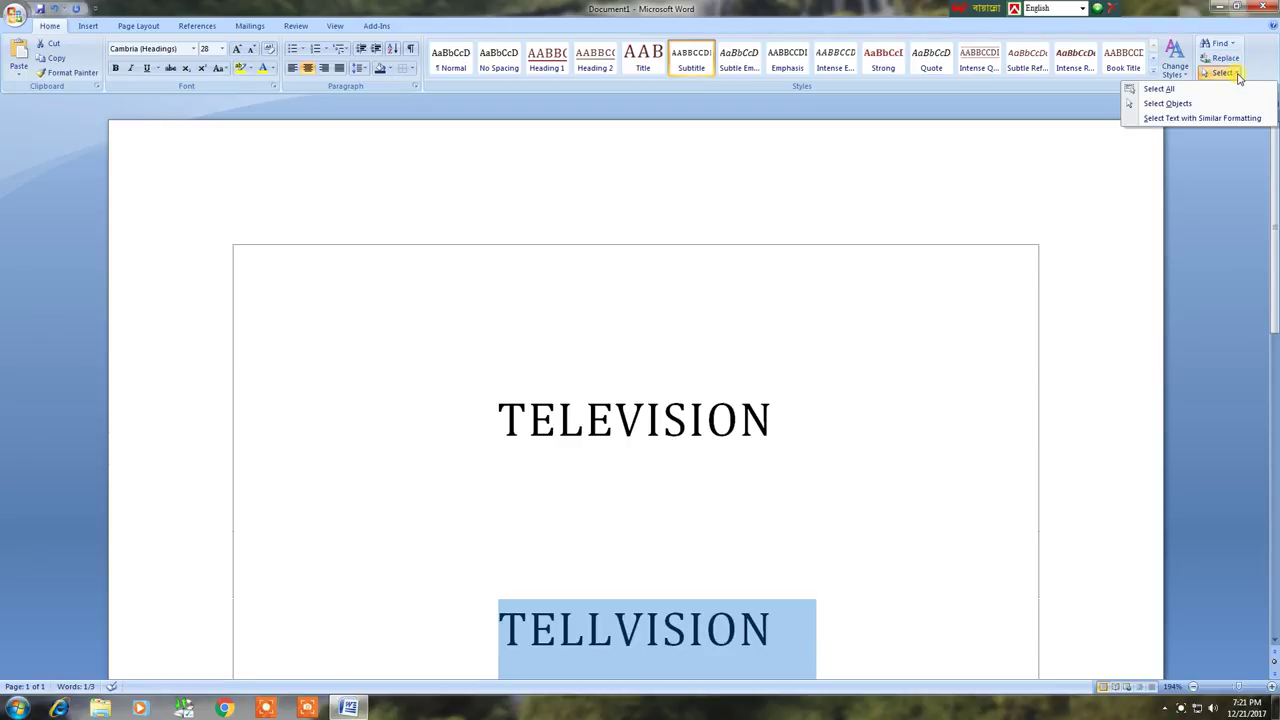
left_click(1196, 103)
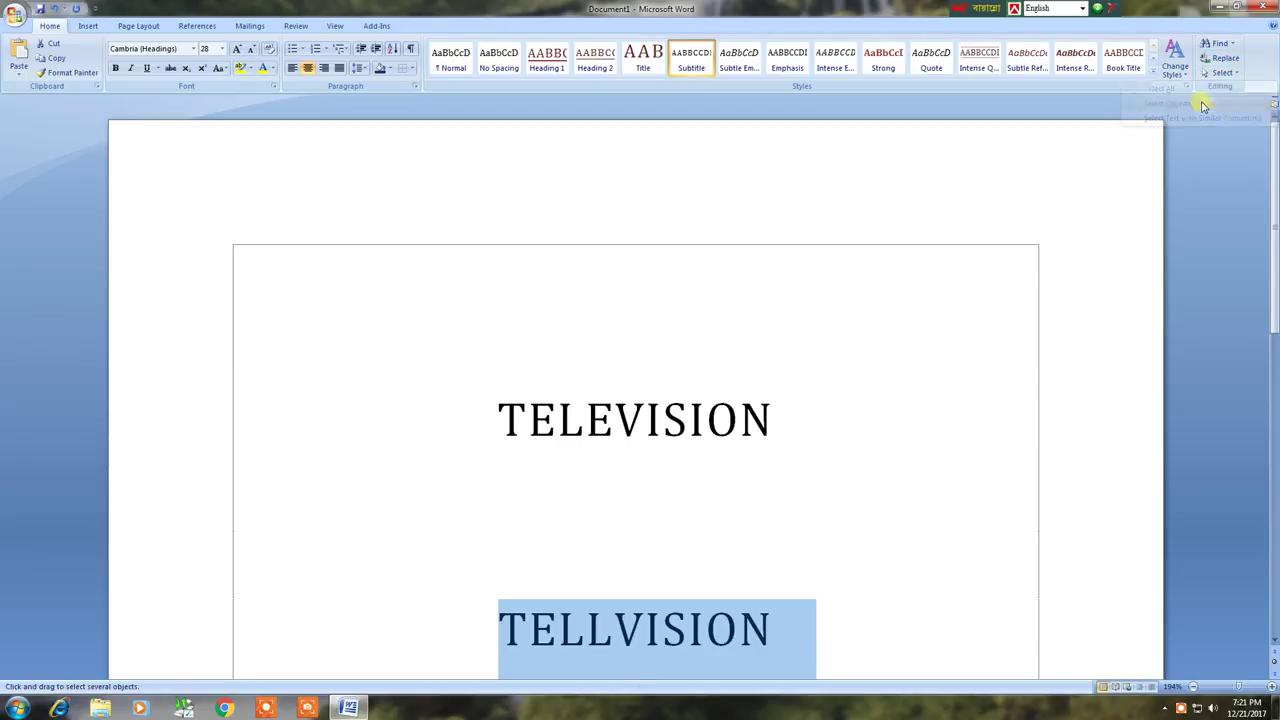
left_click_drag(318, 286, 961, 622)
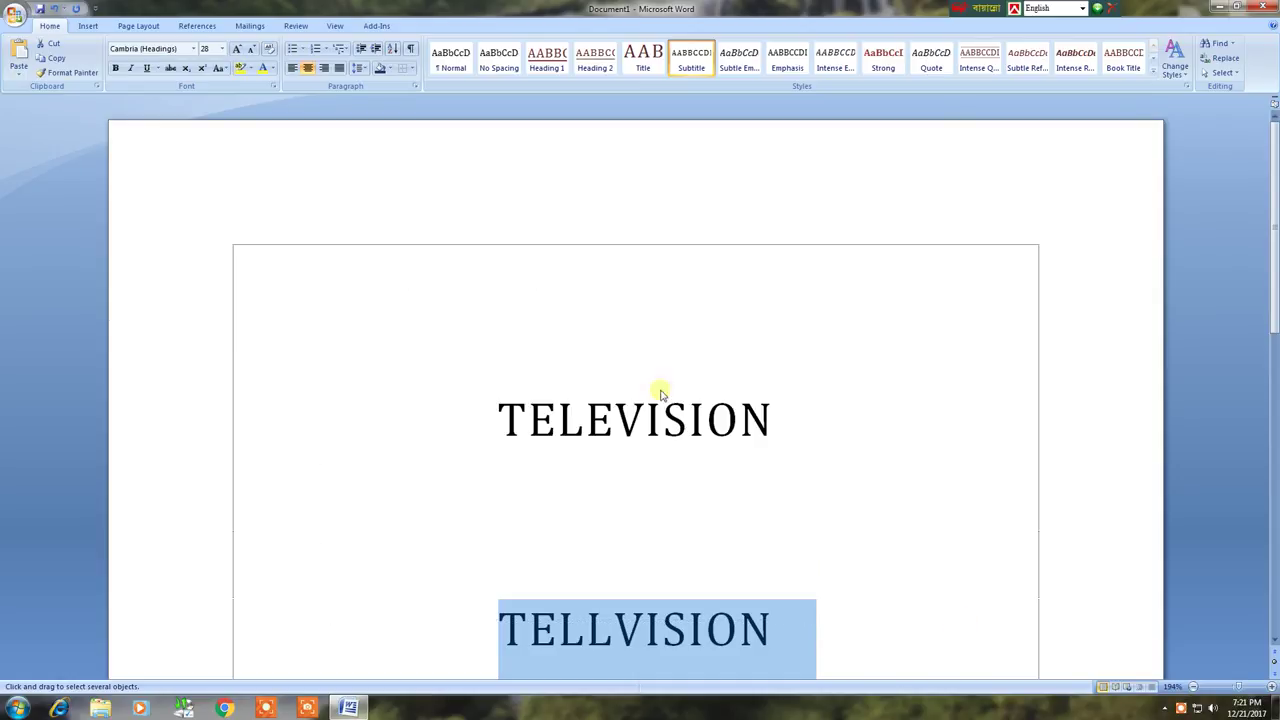